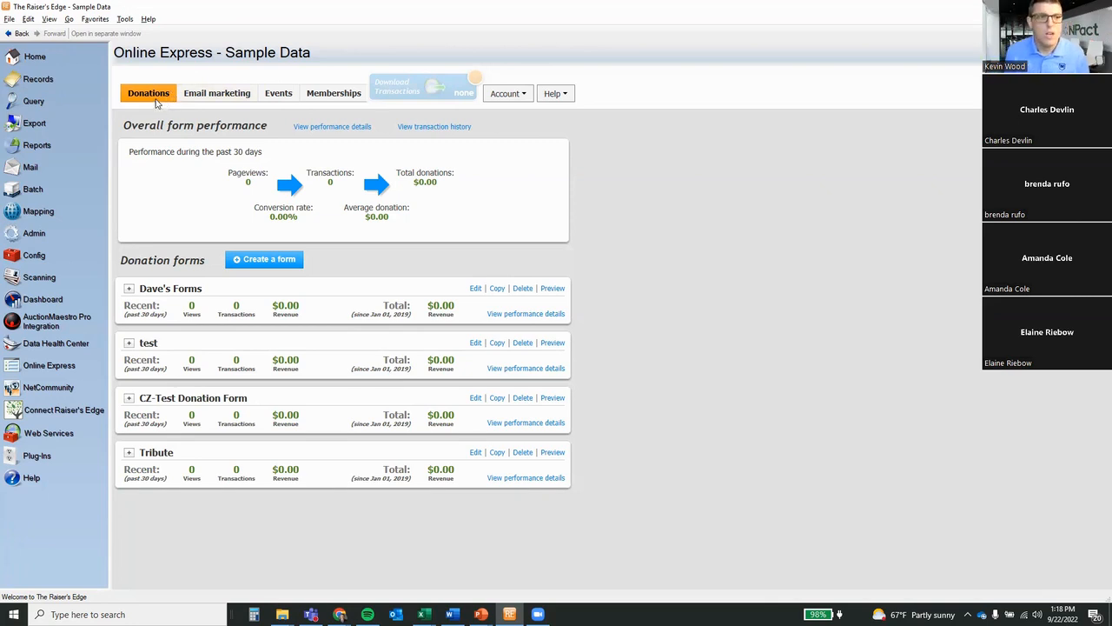
- Look at the existing event forms, and return to the donation forms overview
left_click(288, 99)
left_click(168, 93)
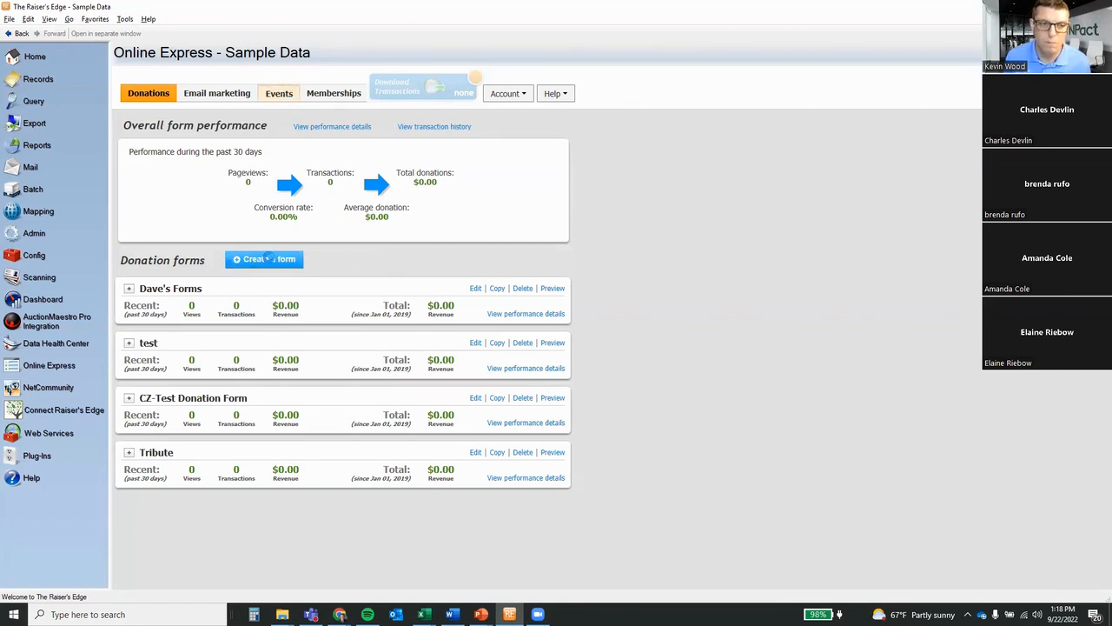
left_click(293, 95)
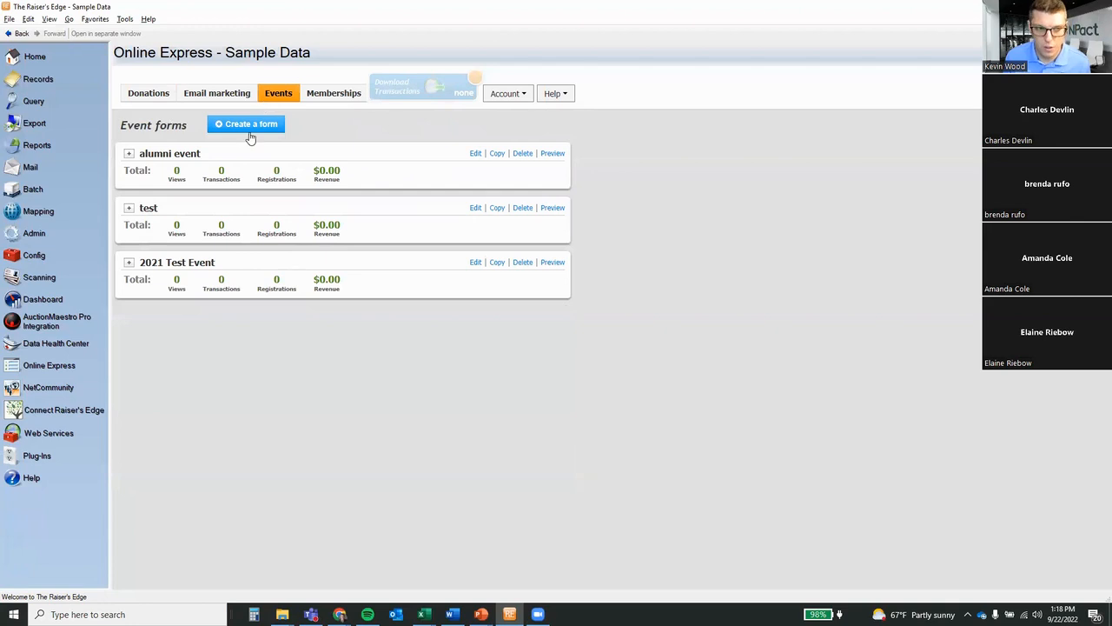
left_click(168, 96)
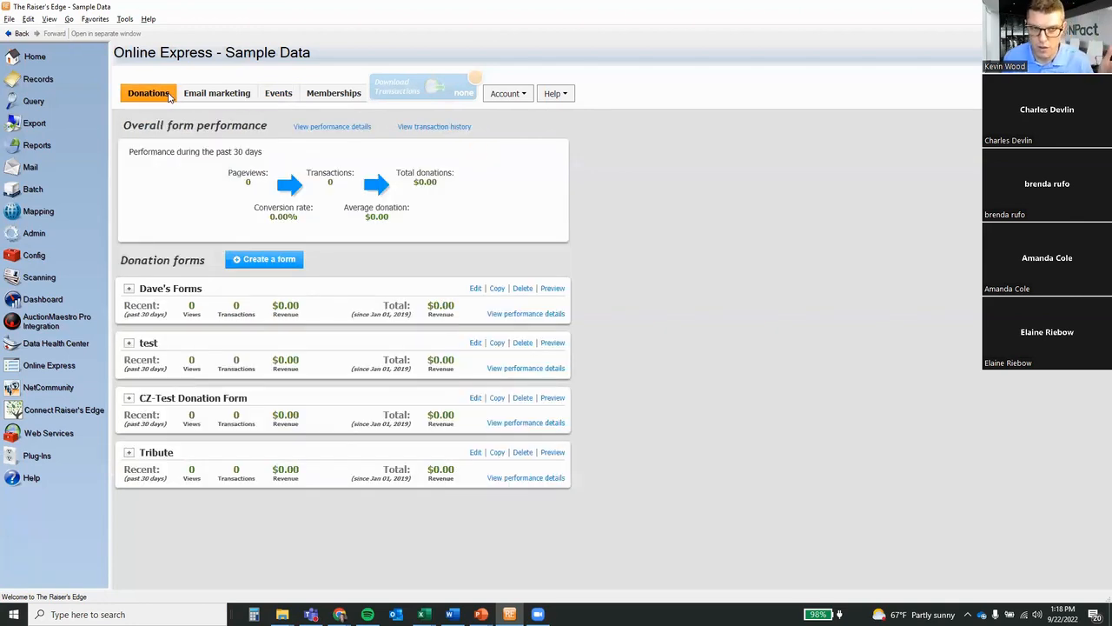
- Create a donation form named "Giving Tuesday" and add the family fund, found by searching fund descriptions
left_click(262, 265)
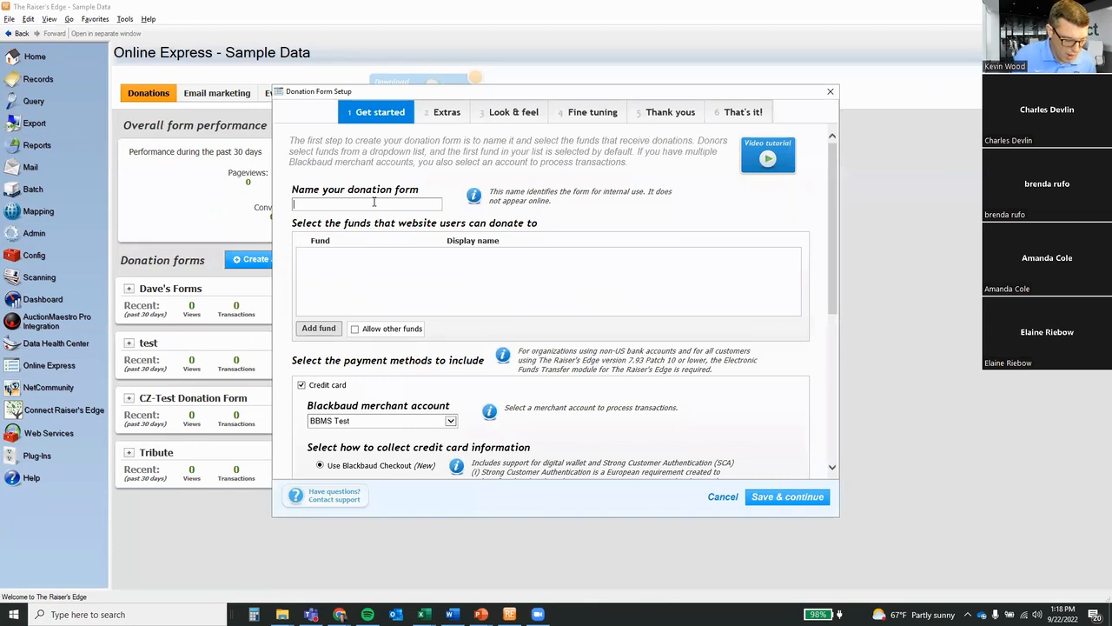
type("iving Tuesday")
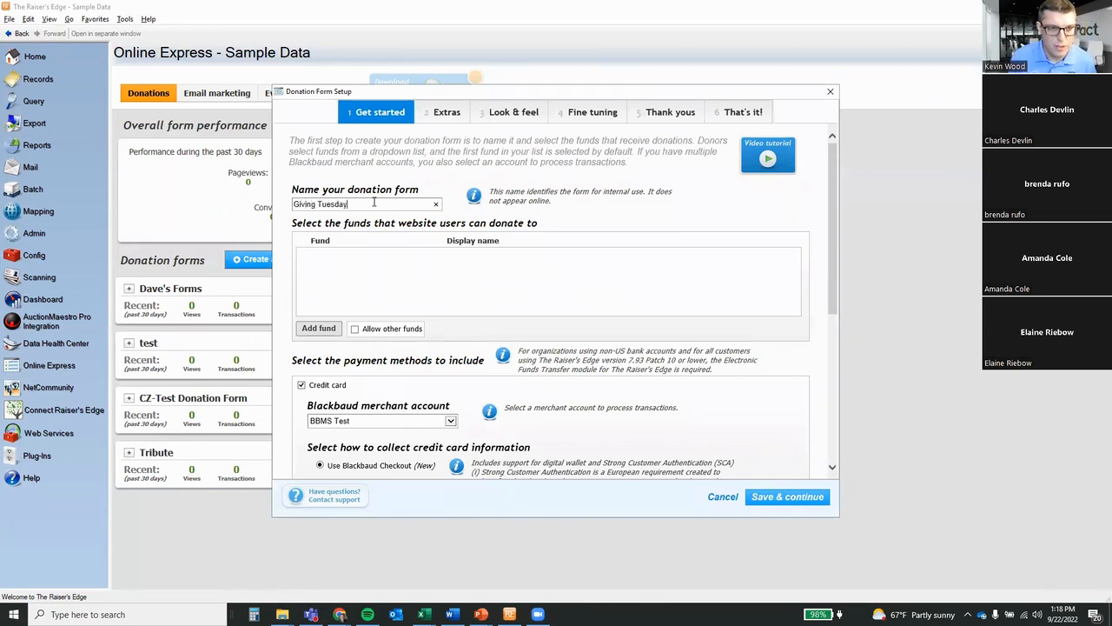
left_click(306, 330)
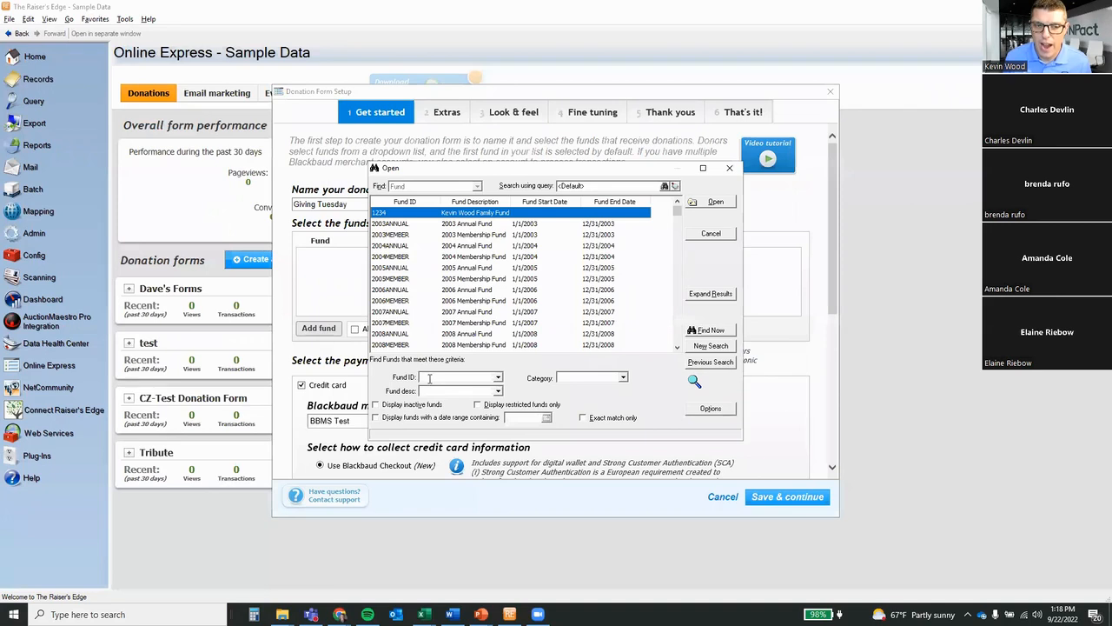
left_click(439, 388)
type("kevin")
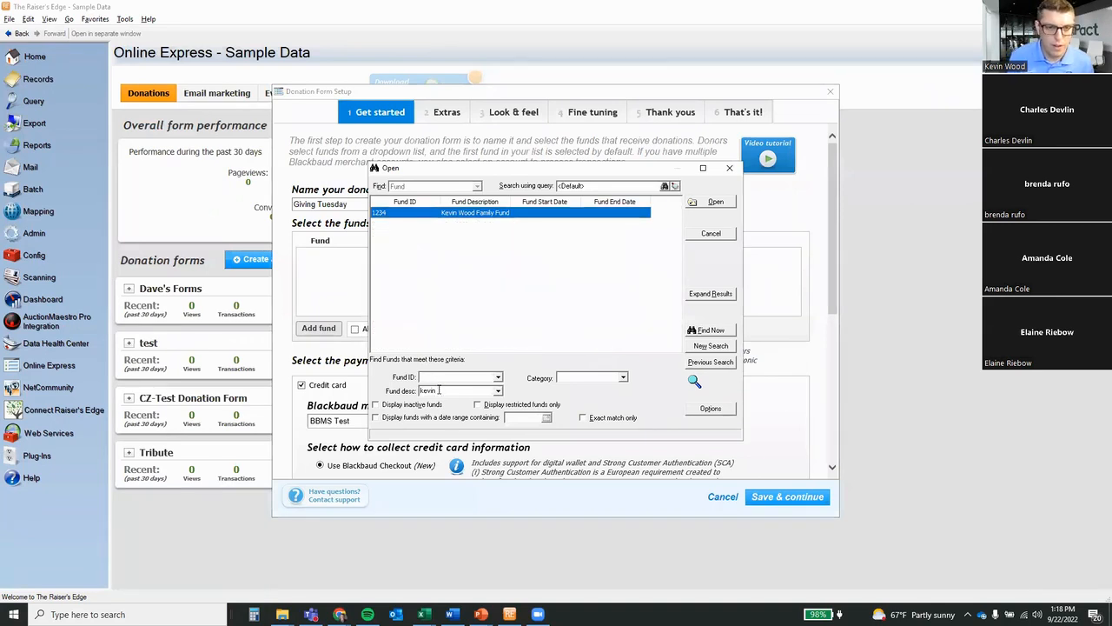
double_click(475, 213)
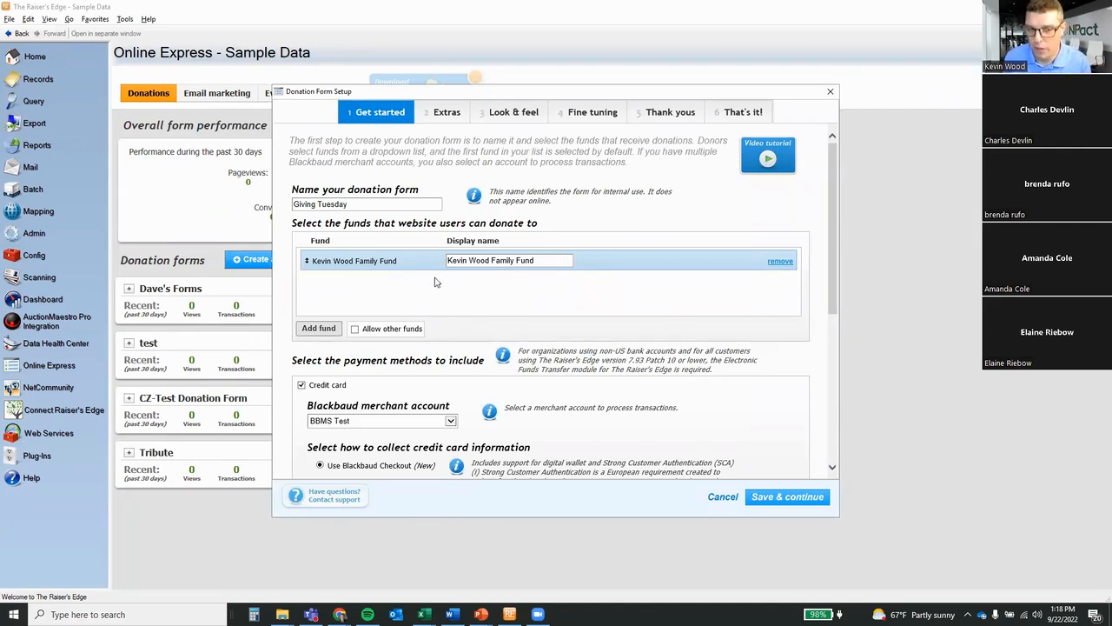
- Add the Acquisition Fund as a second fund that website users can donate to
left_click(319, 328)
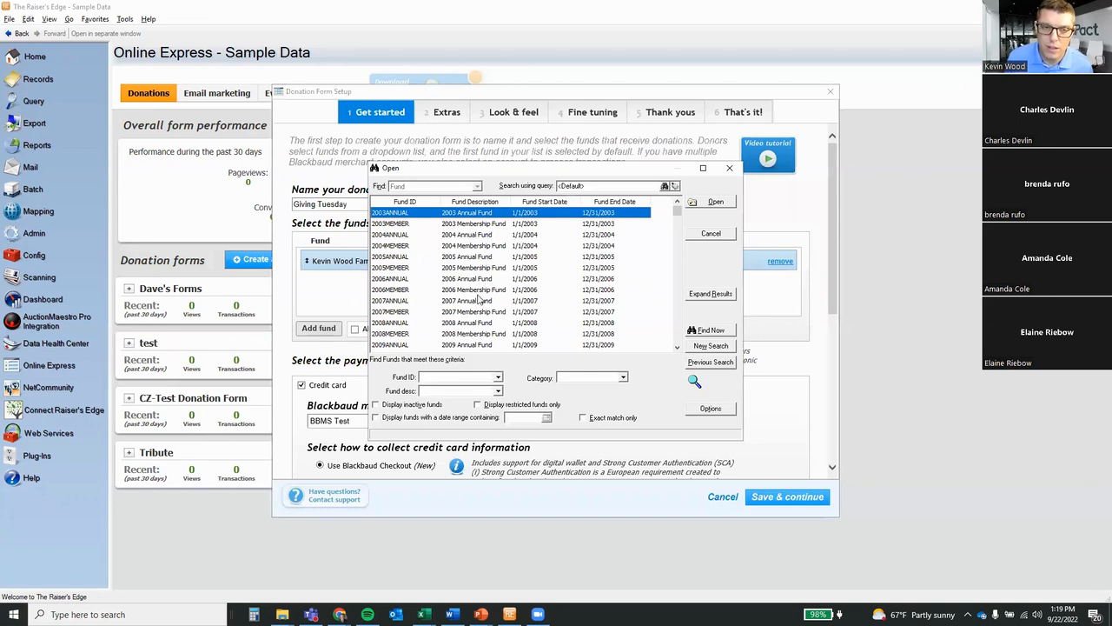
scroll(485, 300, "down", 2)
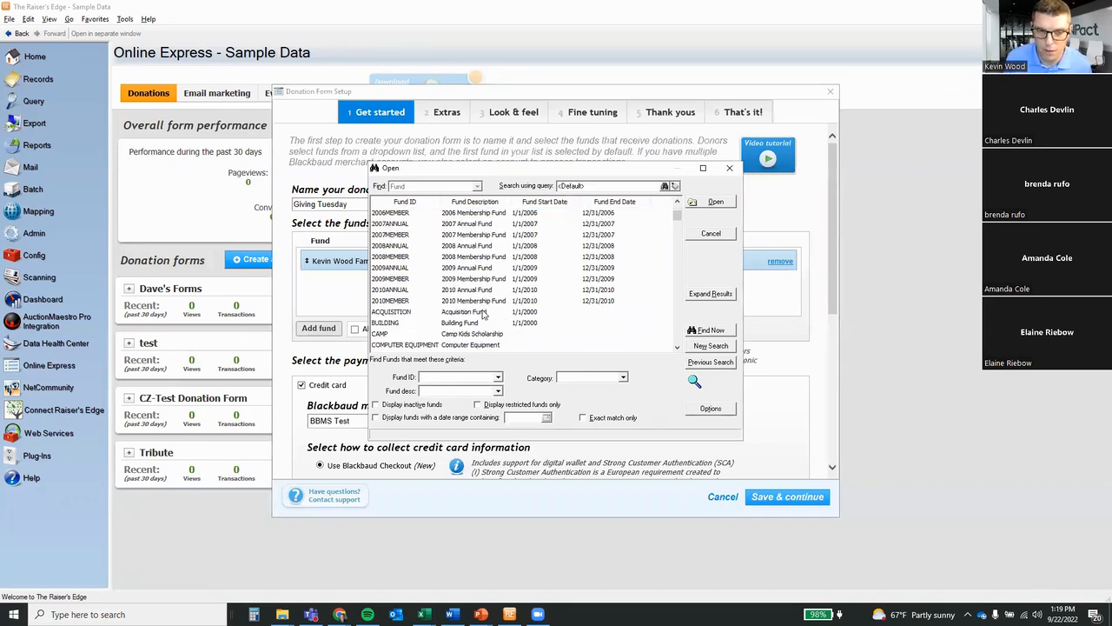
left_click(485, 312)
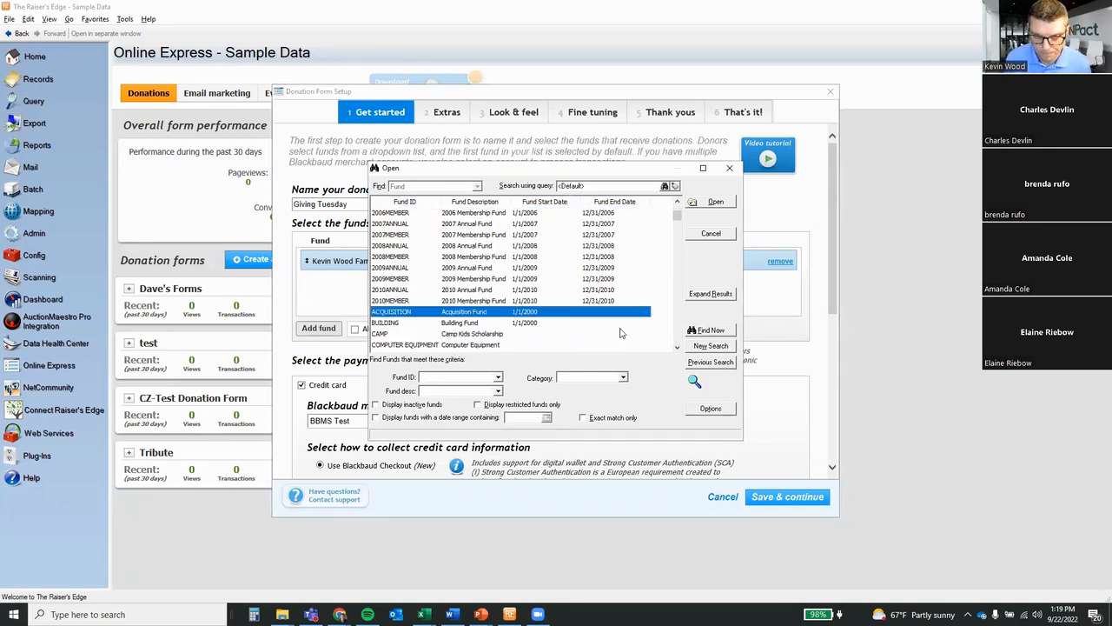
left_click(700, 206)
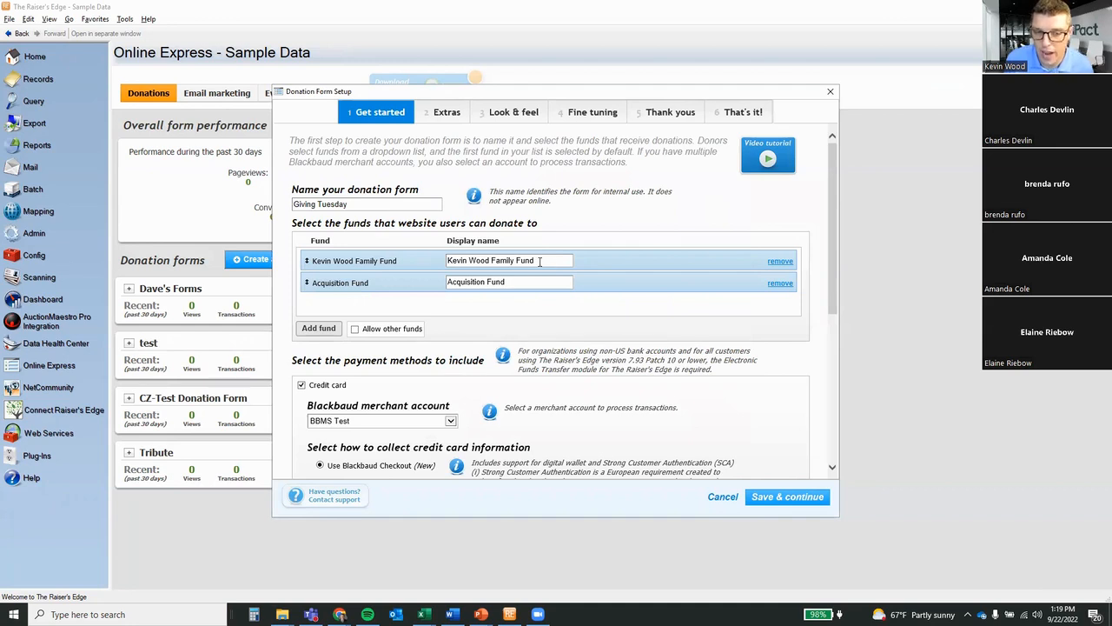
left_click_drag(553, 261, 435, 257)
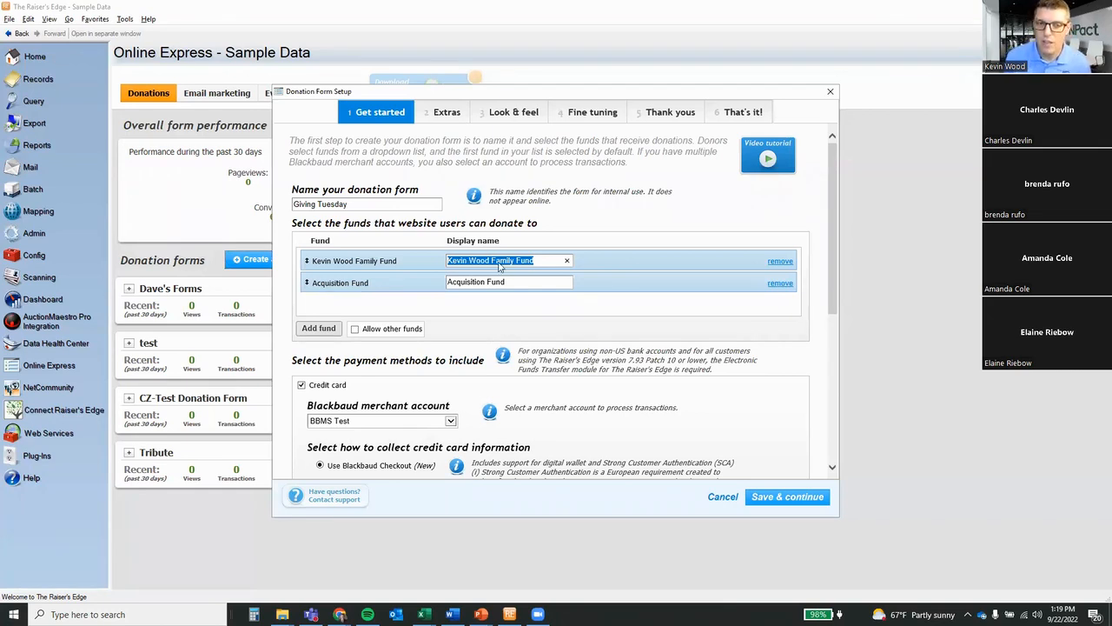
left_click(536, 263)
left_click_drag(535, 264, 447, 264)
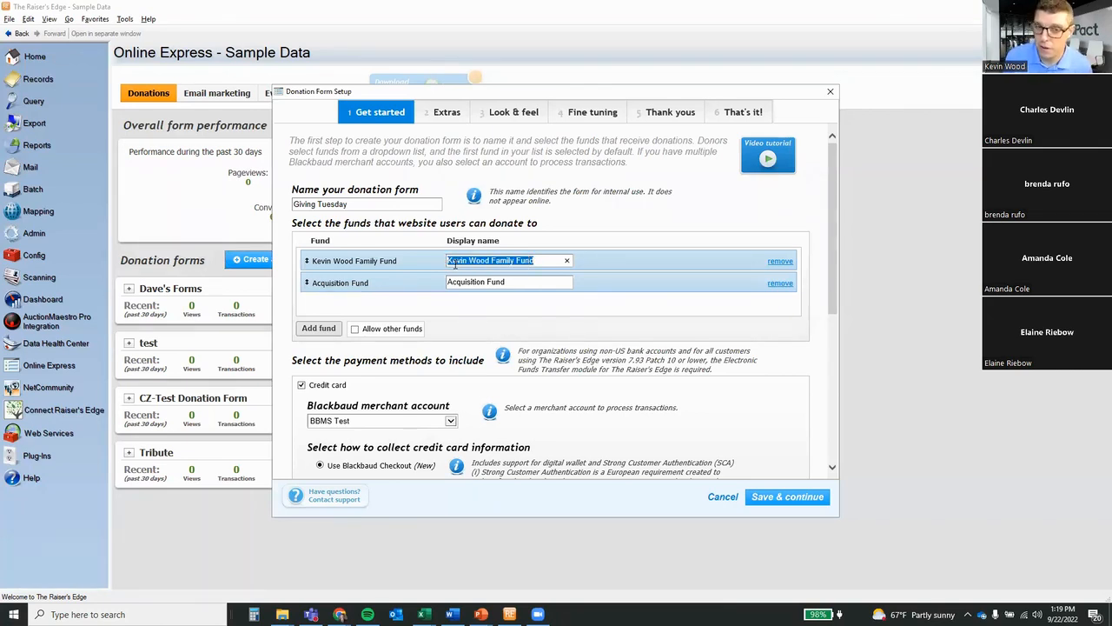
left_click(497, 262)
left_click_drag(536, 259, 426, 252)
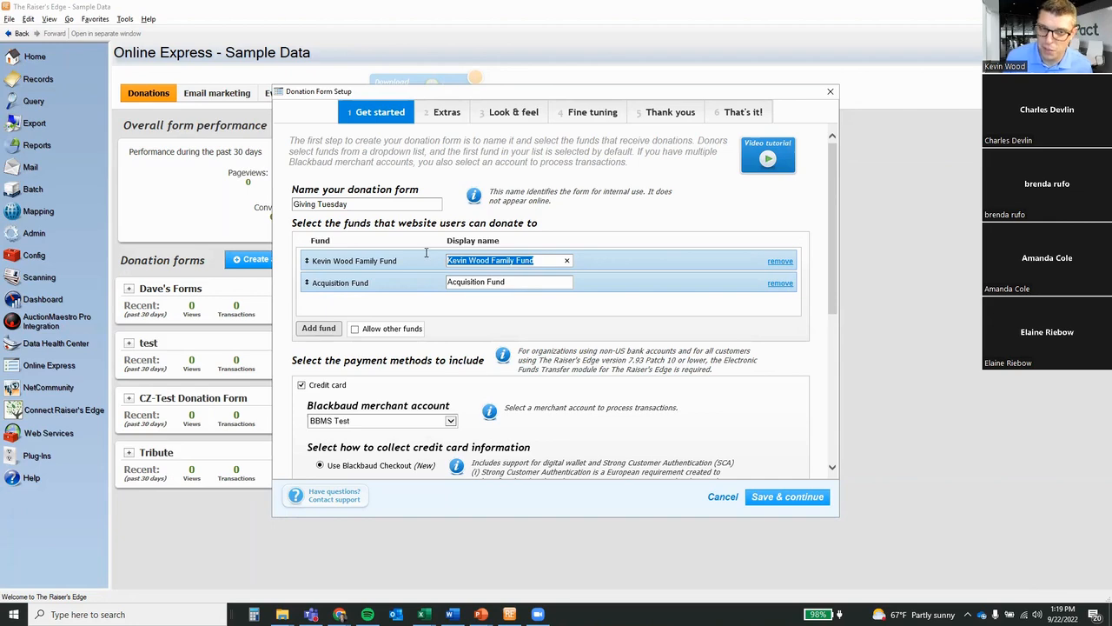
left_click(512, 264)
left_click_drag(532, 262, 390, 250)
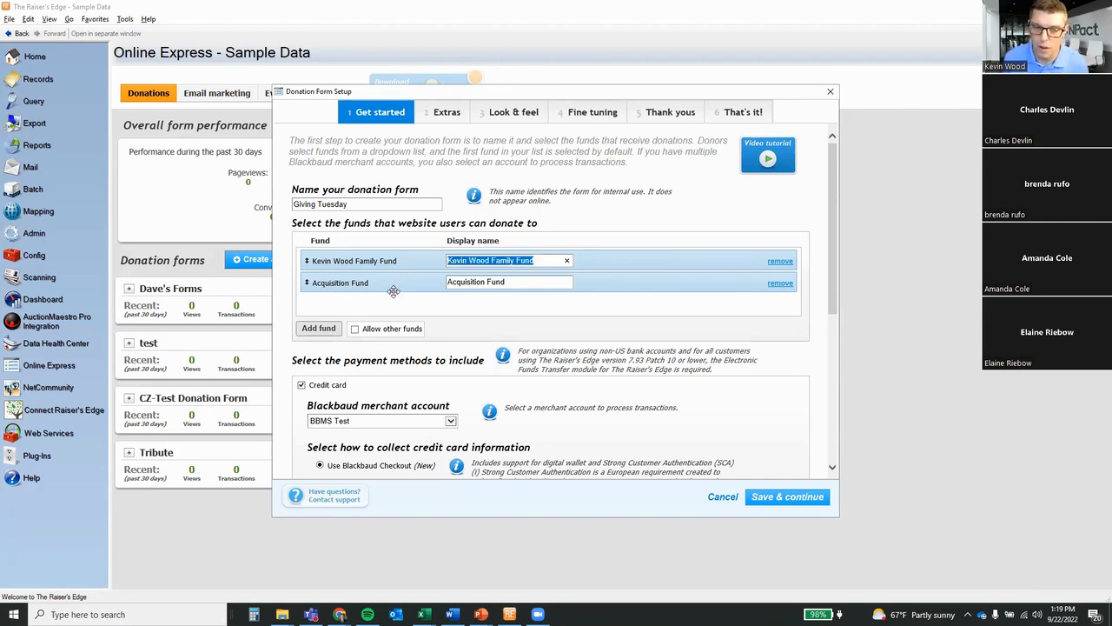
- Set the credit card merchant account to Blackbaud Merchant Services, and save to continue to the form's Extras
scroll(458, 367, "down", 3)
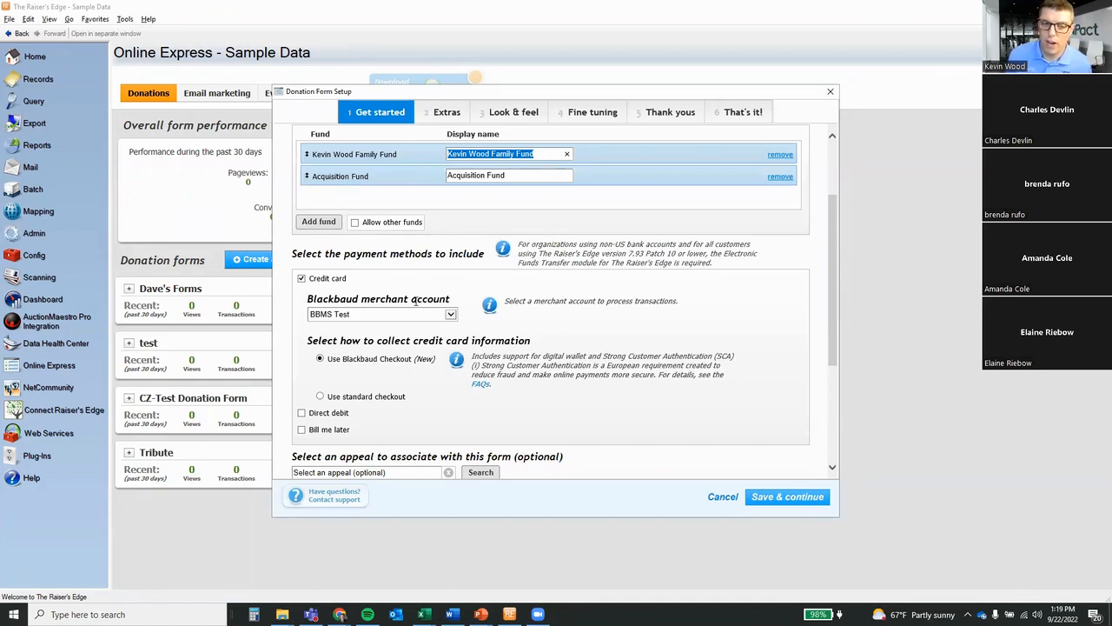
left_click(450, 315)
left_click(437, 328)
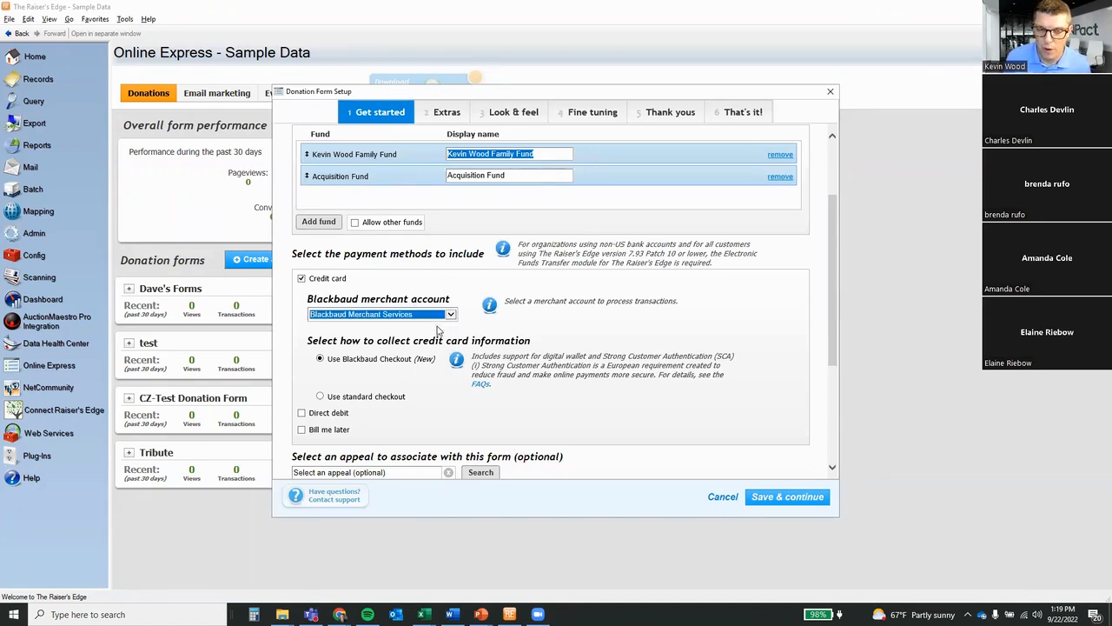
scroll(378, 340, "down", 2)
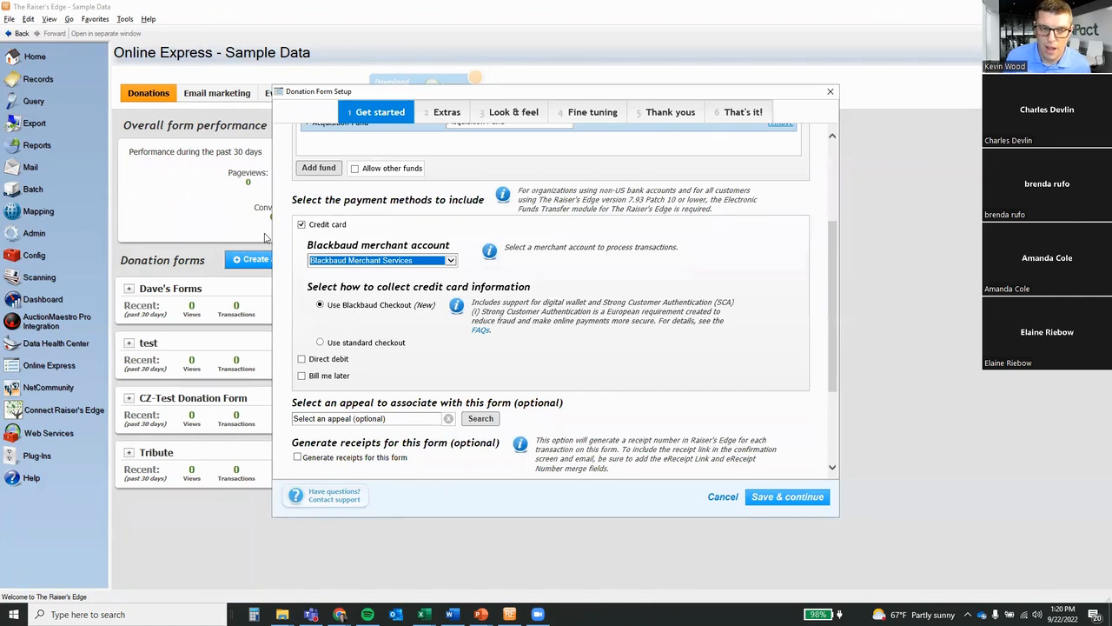
left_click(318, 379)
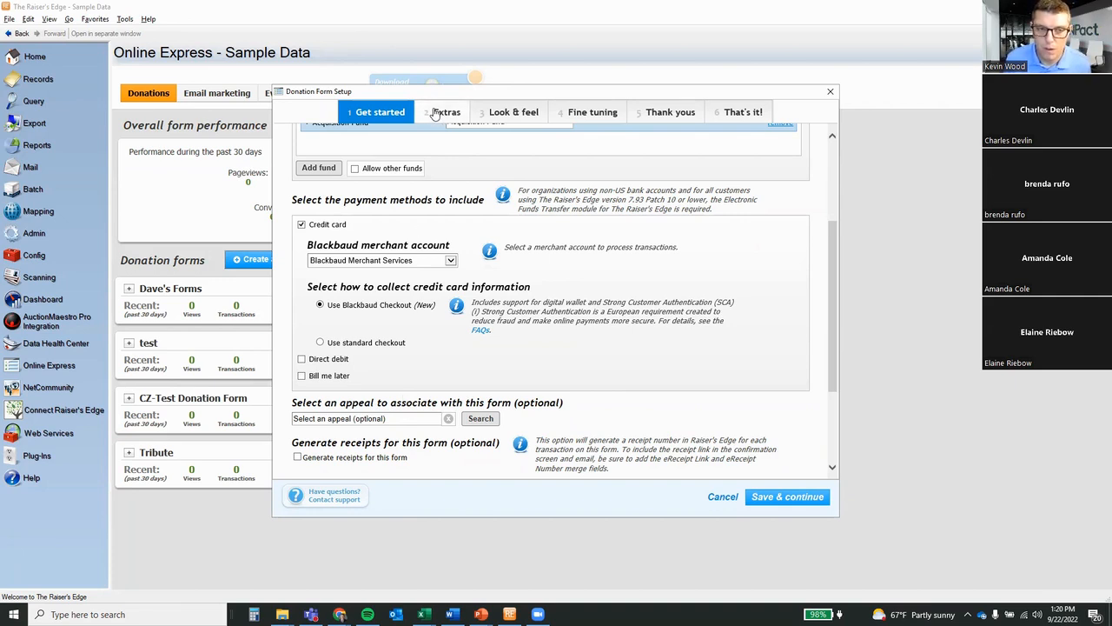
left_click(782, 501)
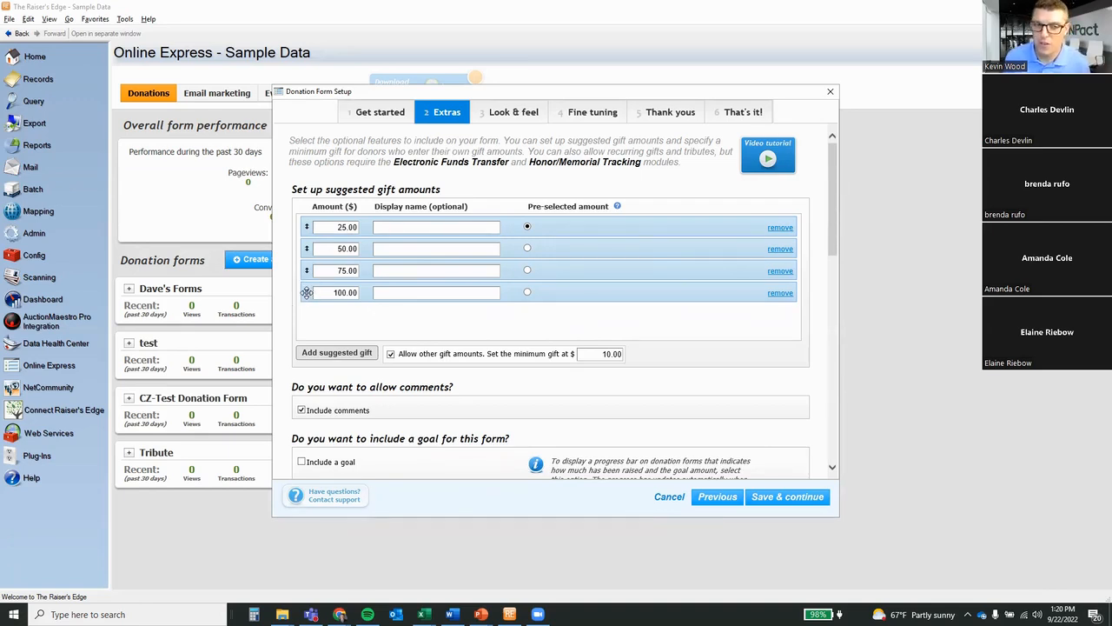
- Reorder the suggested gift amounts to 100, 75, 50 and 25, and make 100.00 the pre-selected amount
left_click_drag(306, 292, 311, 228)
mouse_move(306, 292)
left_mouse_down()
mouse_move(306, 249)
mouse_move(306, 270)
left_mouse_up()
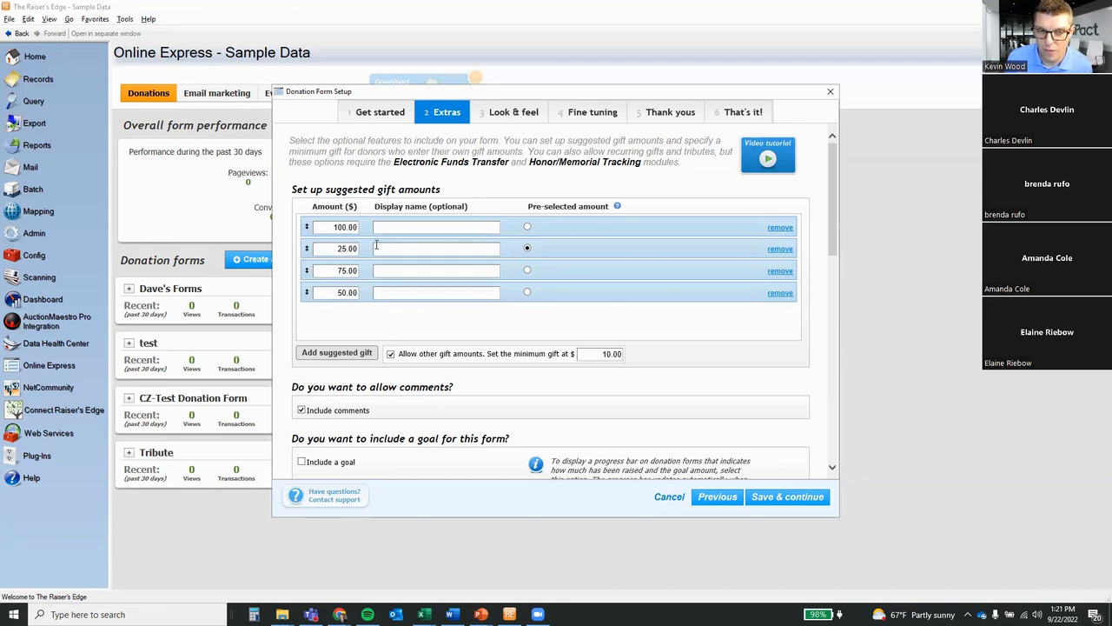
left_click_drag(306, 248, 311, 304)
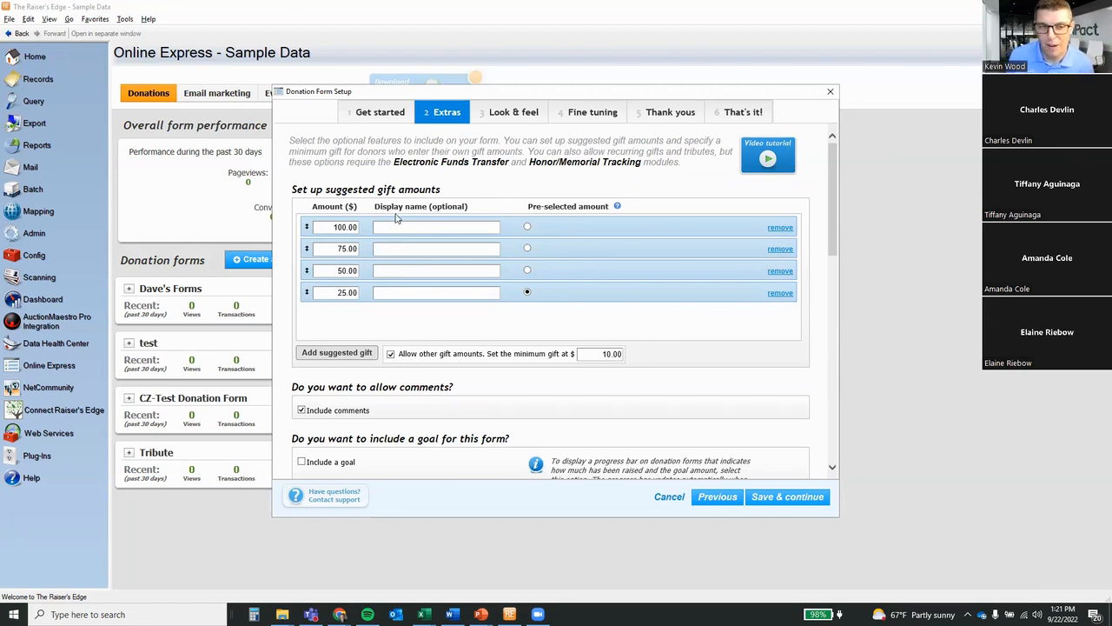
left_click(528, 227)
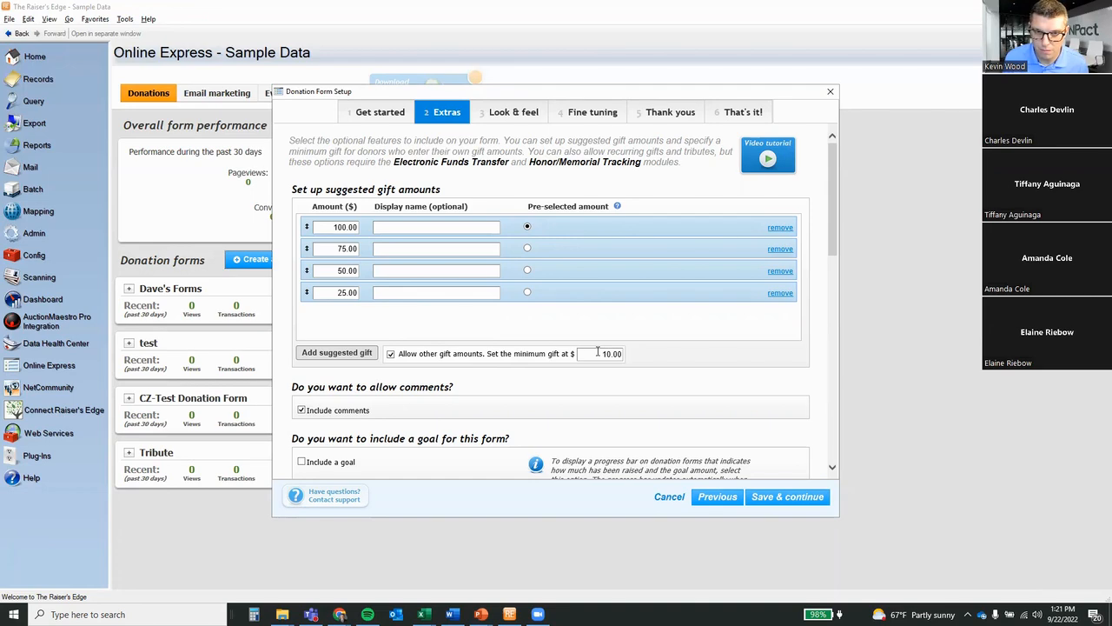
- Include the pledge gift option on the donation form
scroll(598, 352, "down", 3)
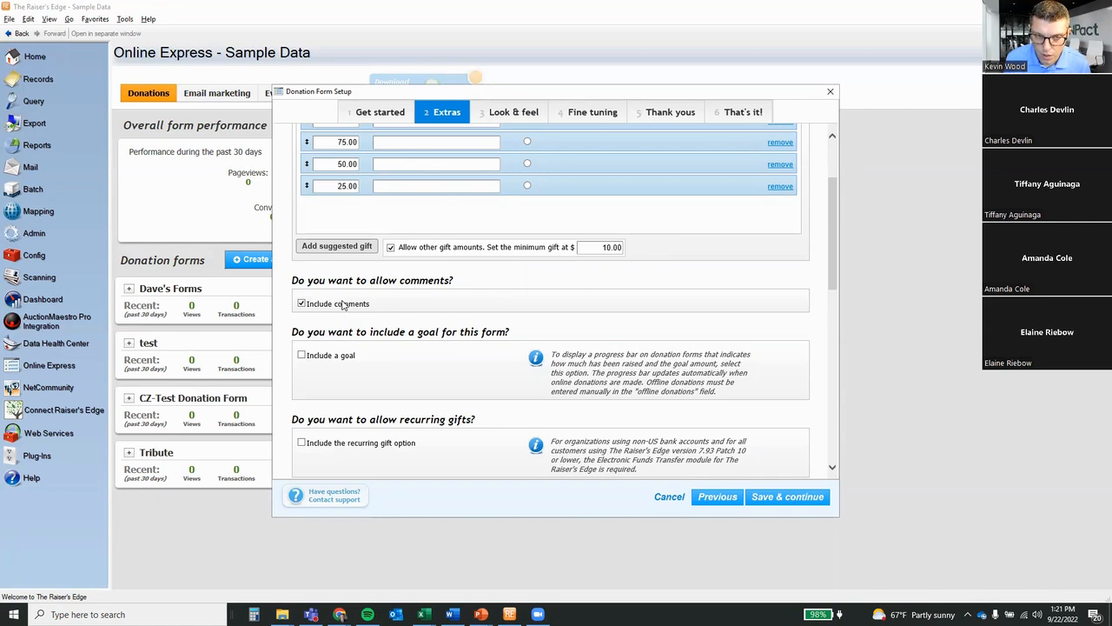
scroll(356, 303, "down", 2)
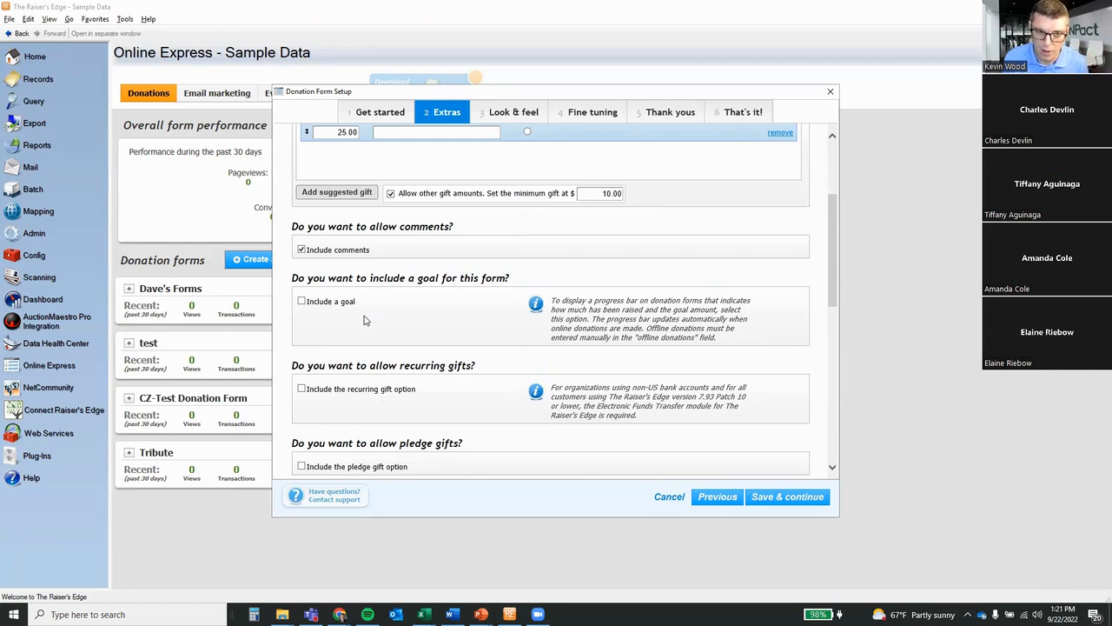
scroll(371, 338, "down", 2)
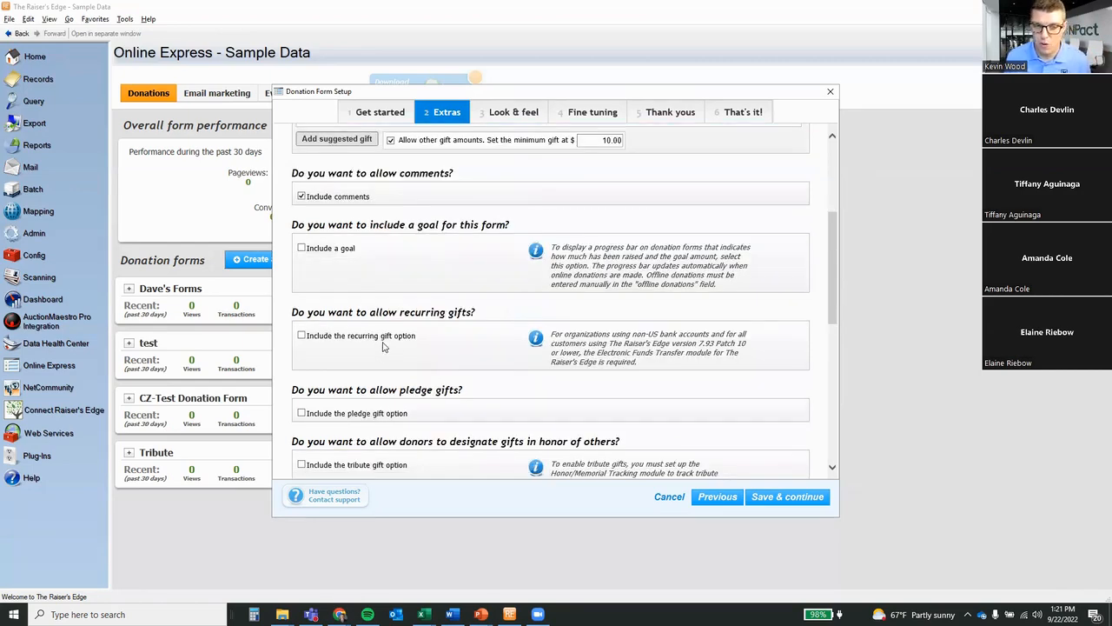
scroll(384, 361, "down", 2)
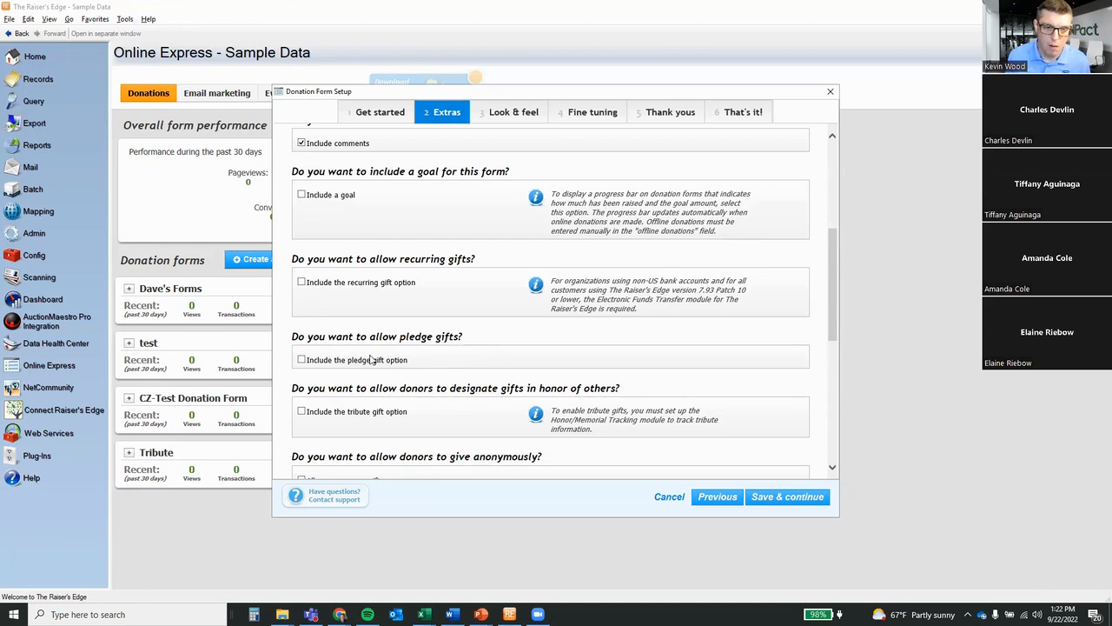
scroll(408, 374, "down", 1)
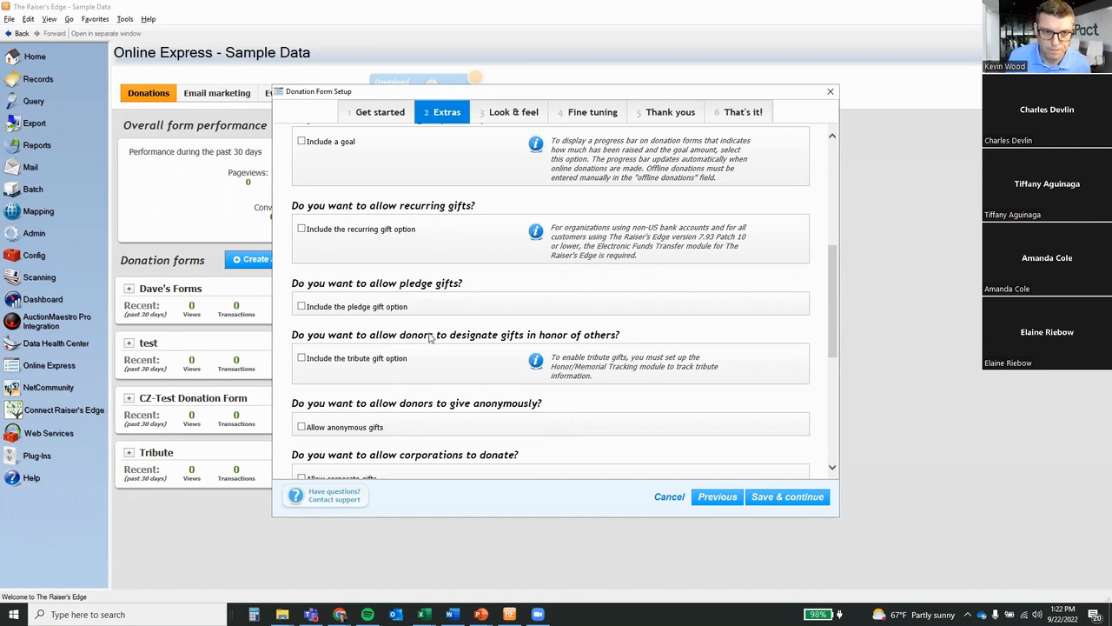
left_click(317, 306)
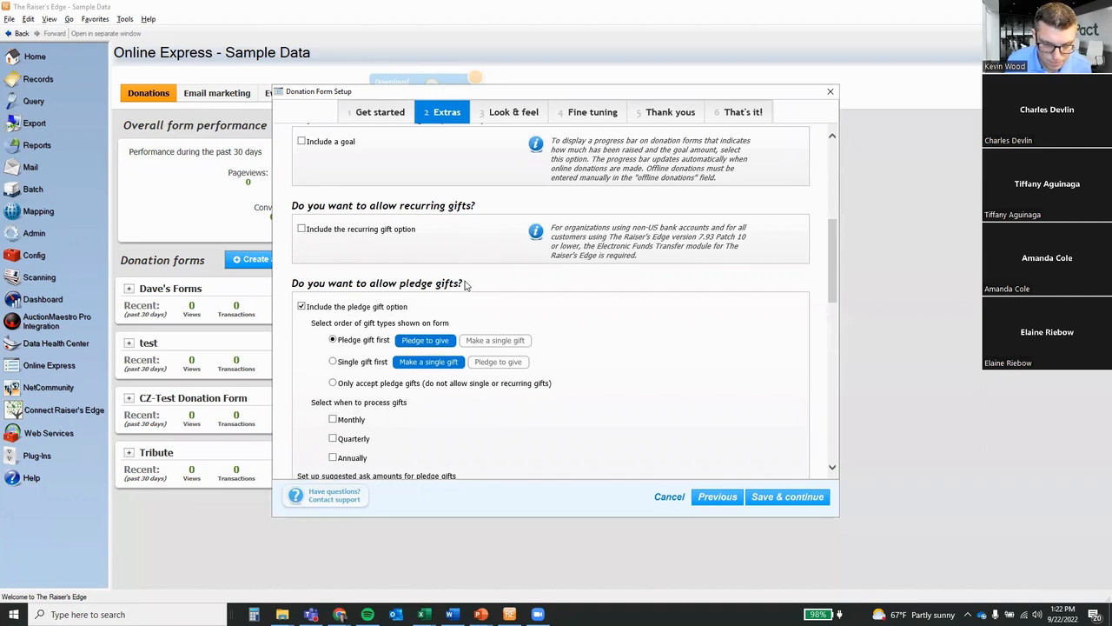
- Set the form to accept only pledge gifts, and allow monthly processing
scroll(473, 284, "down", 1)
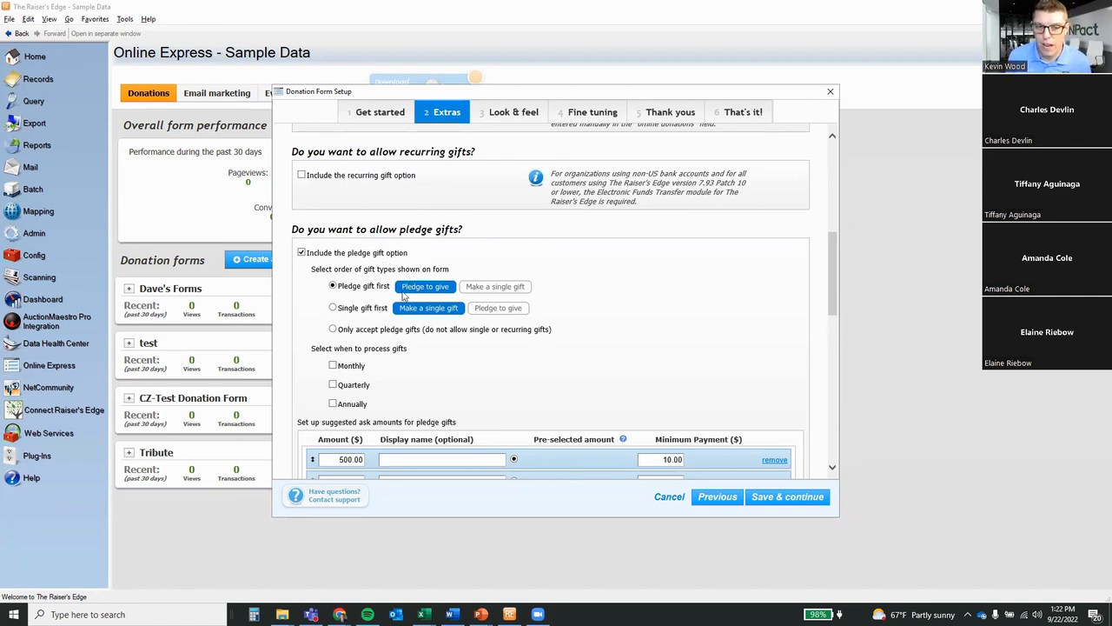
left_click(363, 255)
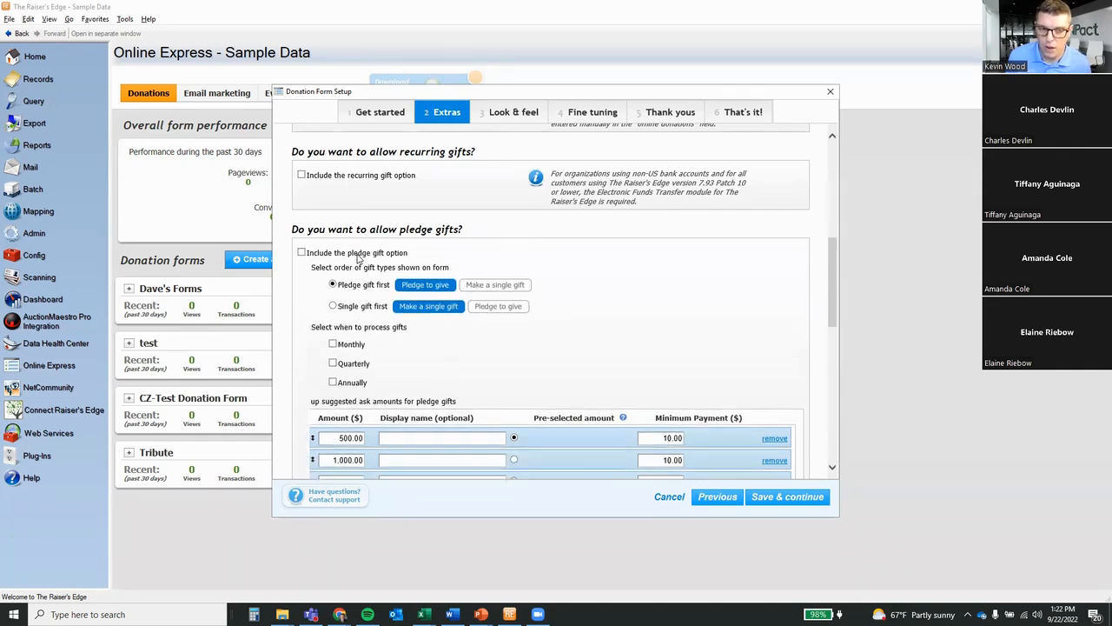
left_click(364, 255)
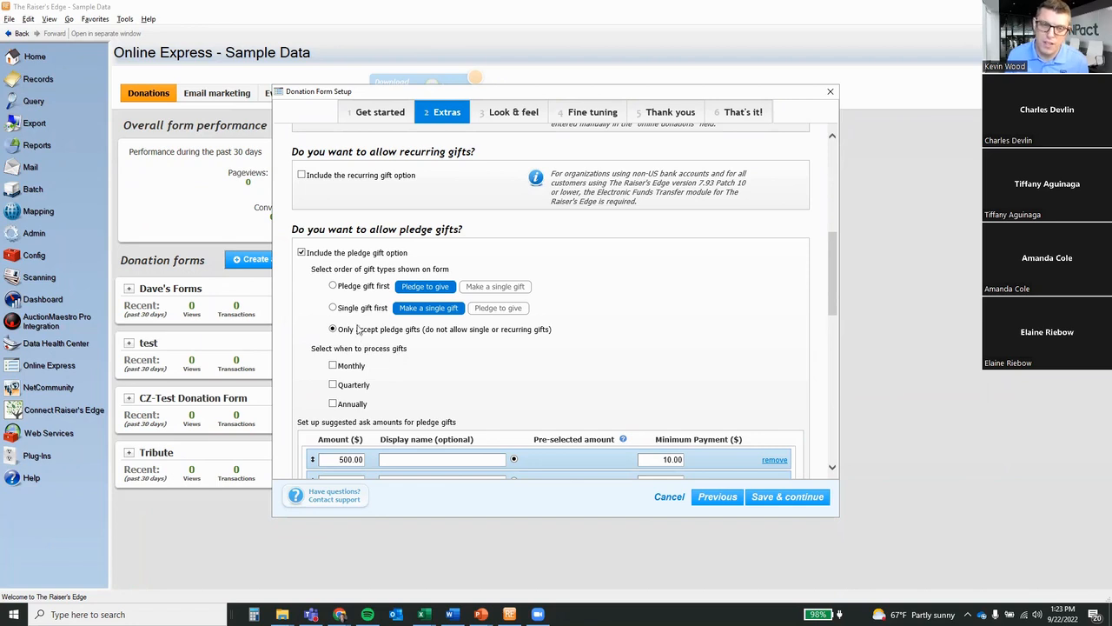
scroll(365, 321, "down", 1)
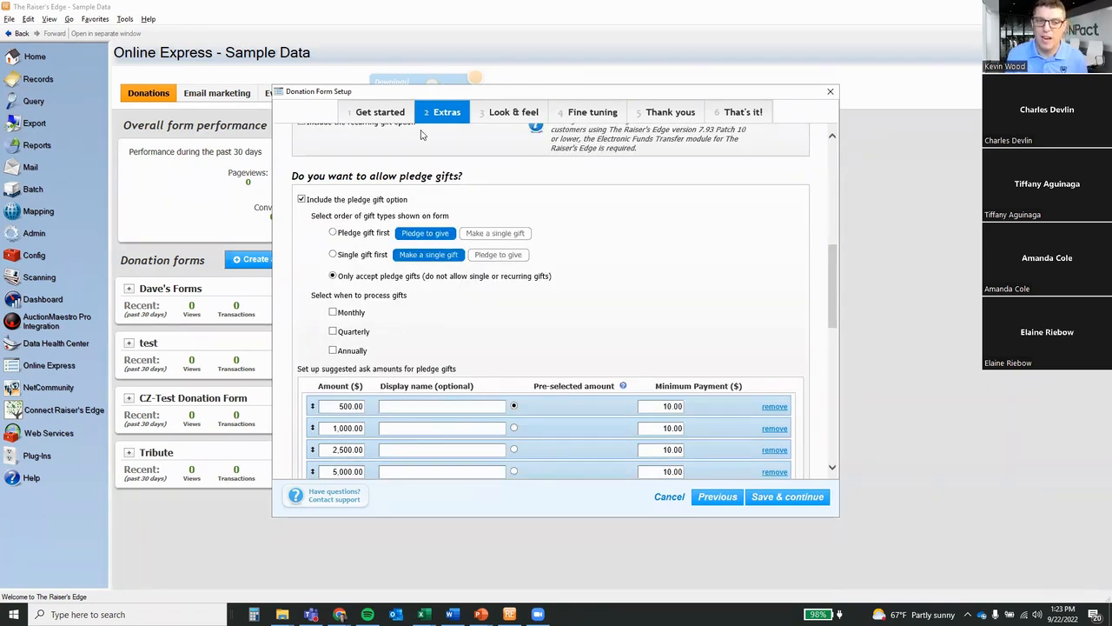
left_click(356, 315)
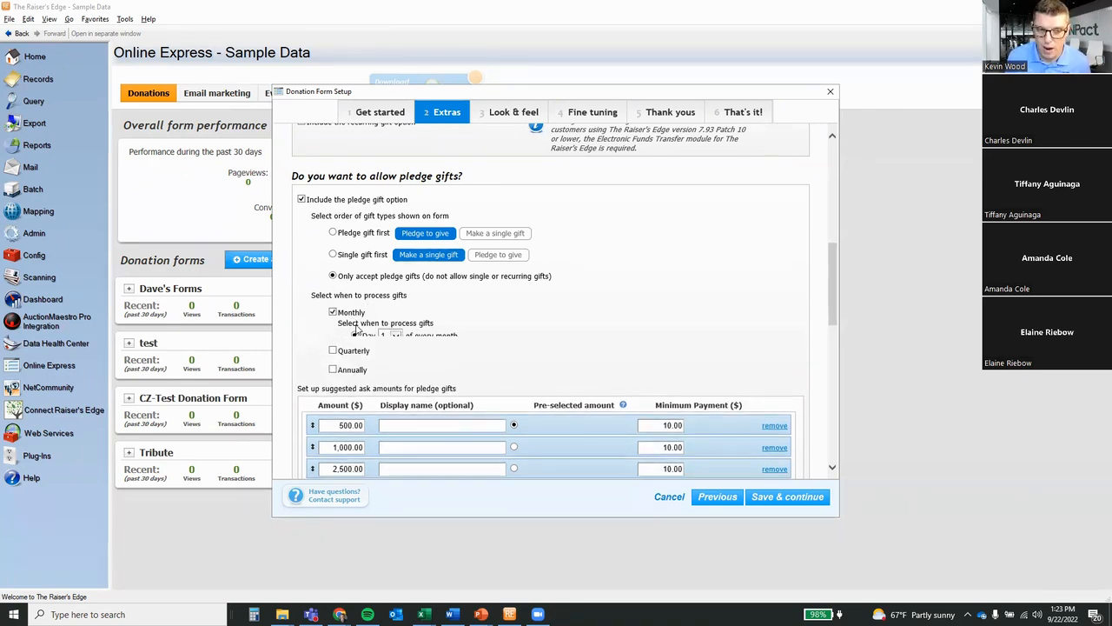
- Allow quarterly and annual processing for pledge gifts, leave the remaining Extras as they are, and save to continue to Look & feel
left_click(354, 382)
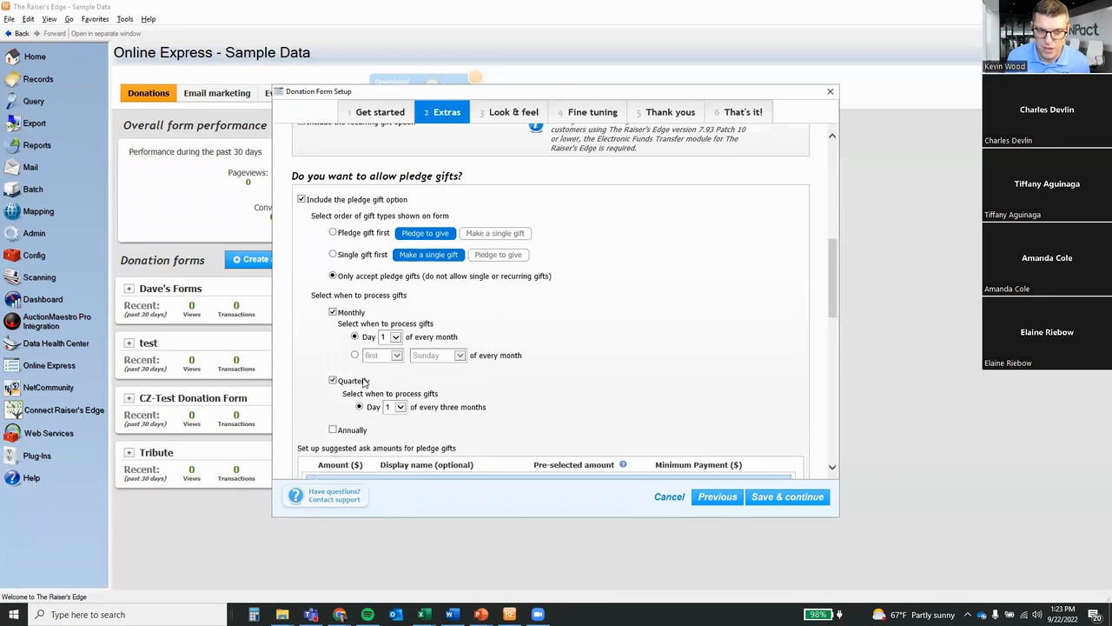
left_click(333, 453)
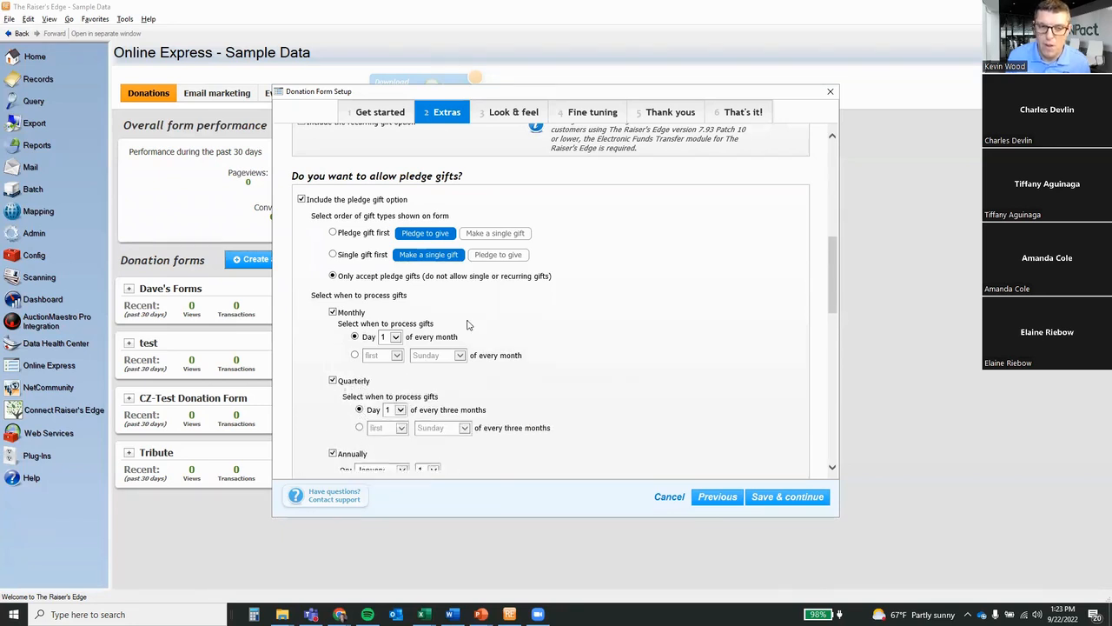
scroll(487, 300, "down", 2)
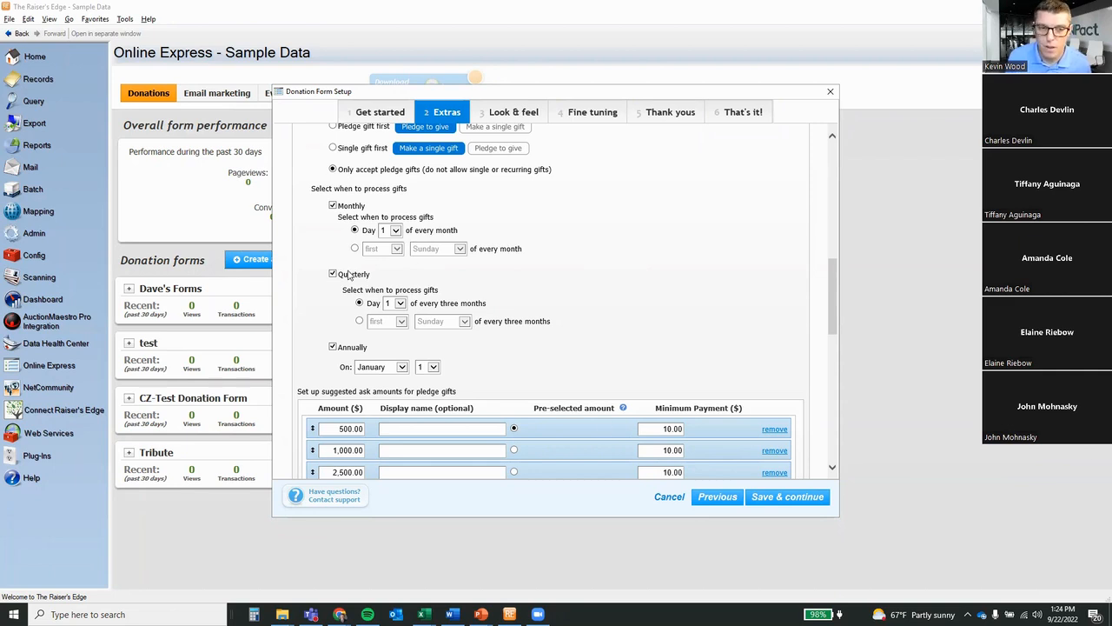
scroll(363, 228, "down", 2)
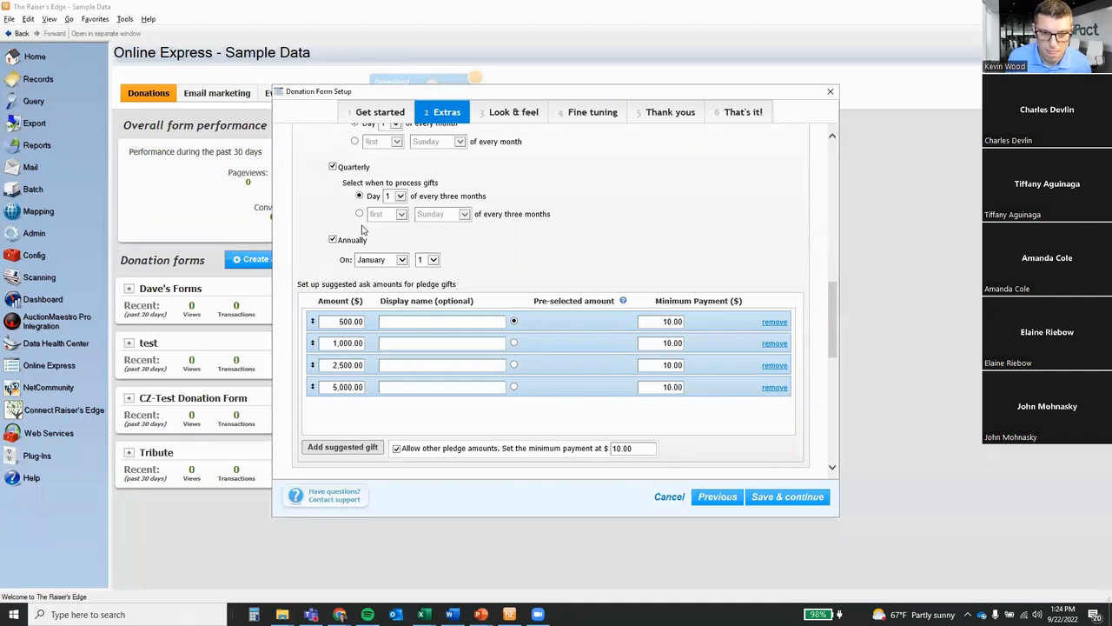
scroll(363, 227, "down", 5)
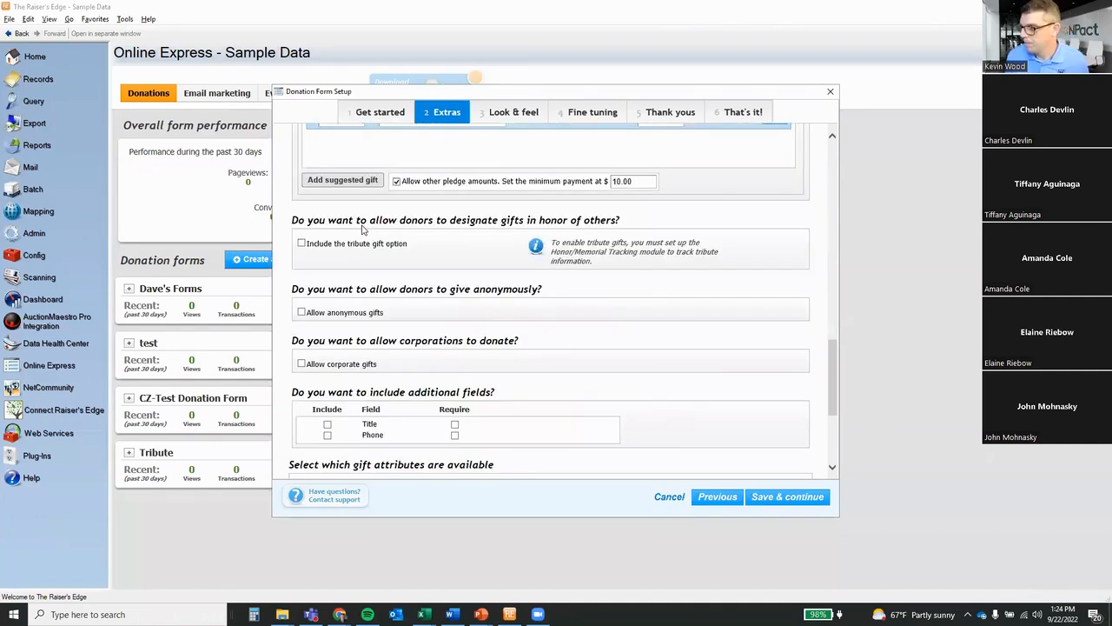
scroll(368, 228, "down", 2)
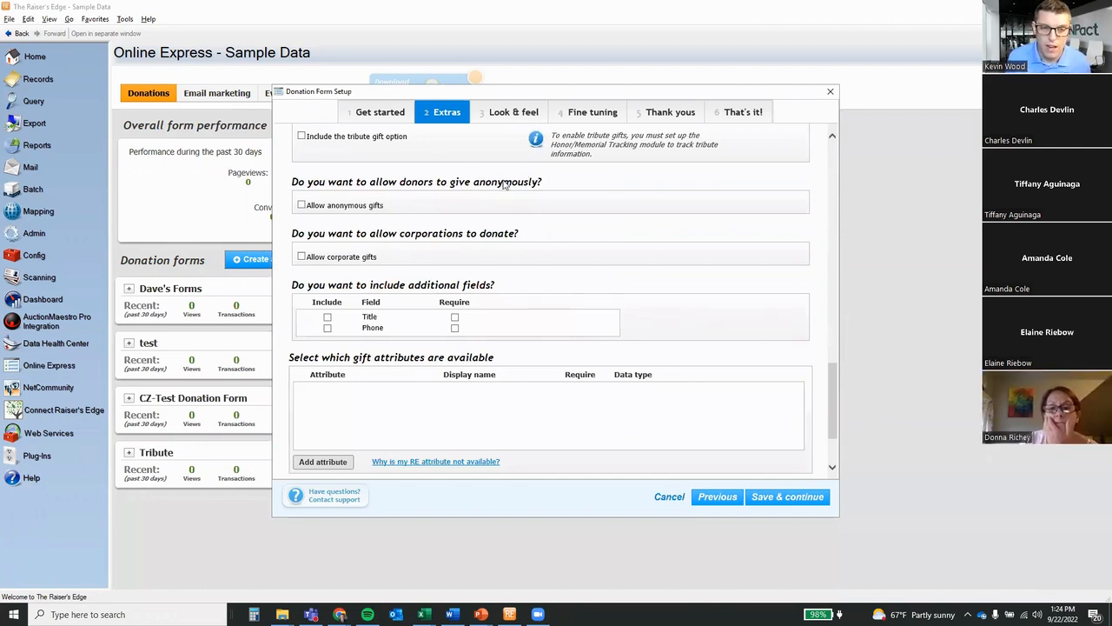
scroll(503, 225, "down", 1)
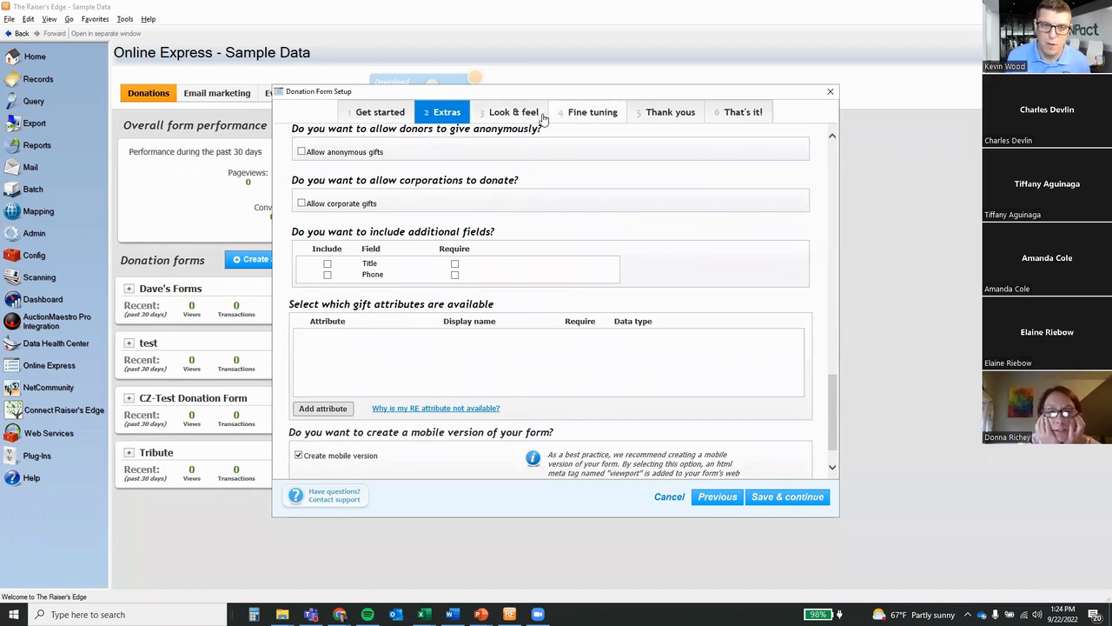
left_click(778, 502)
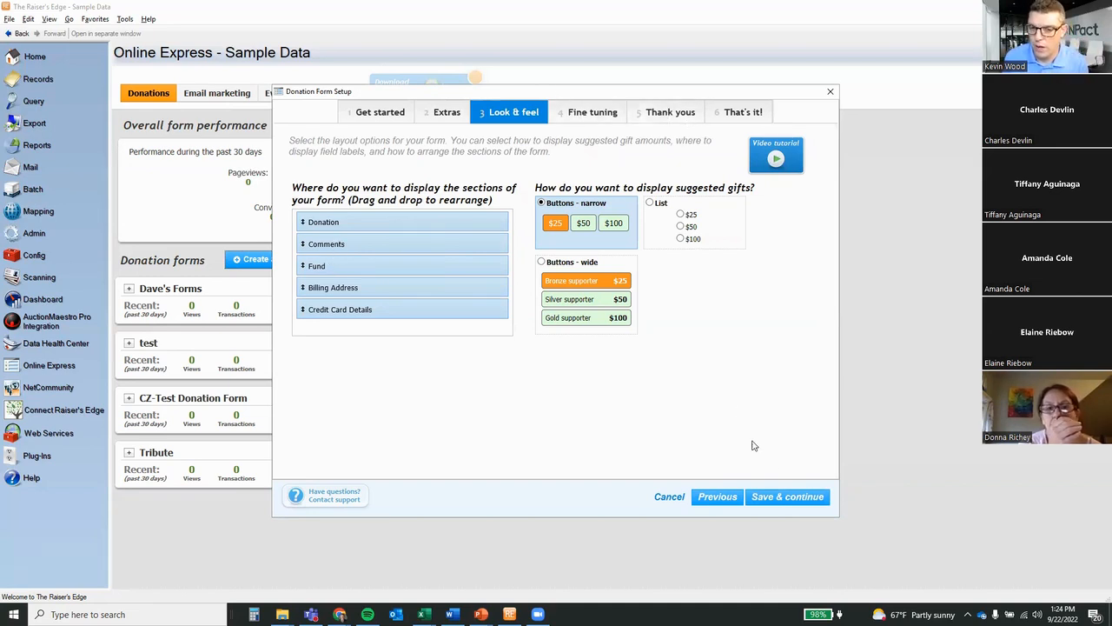
- Keep the default layout, text styles and thank-you messages, saving each page to complete the Giving Tuesday form setup
left_click(786, 504)
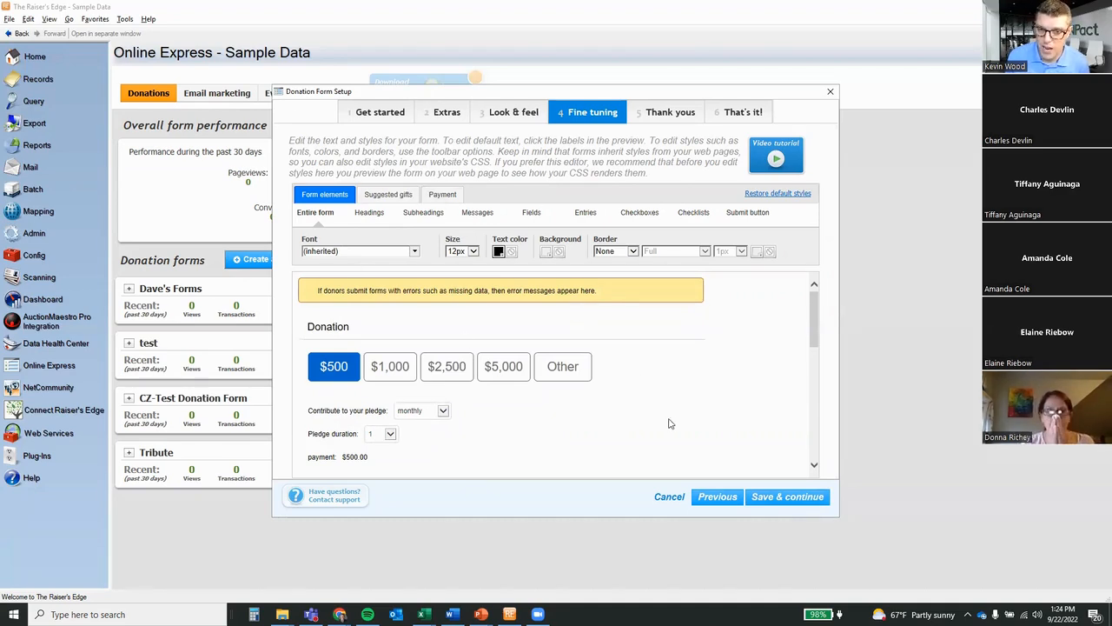
left_click(771, 499)
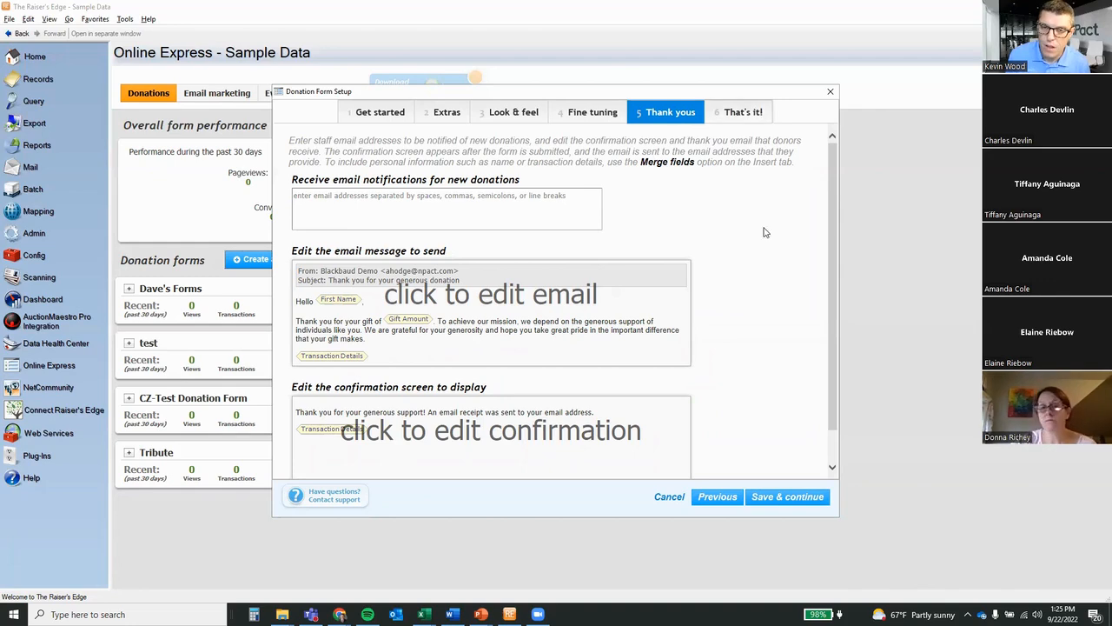
left_click(795, 496)
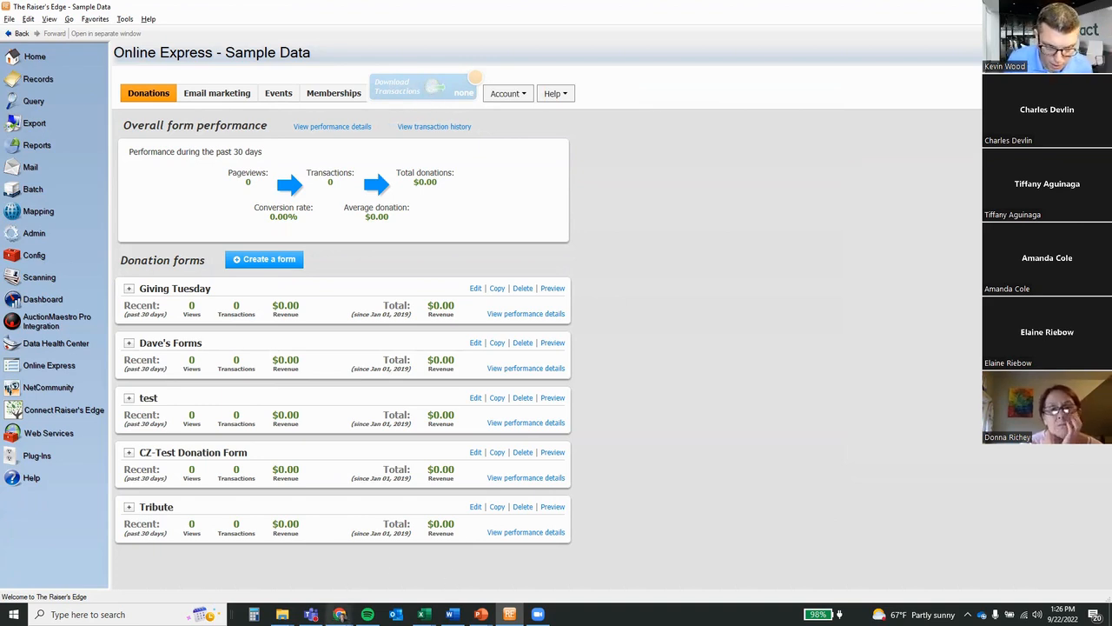
- Switch to Raiser's Edge NXT in the Chrome browser and open its Donation forms page from the home page
mouse_move(340, 614)
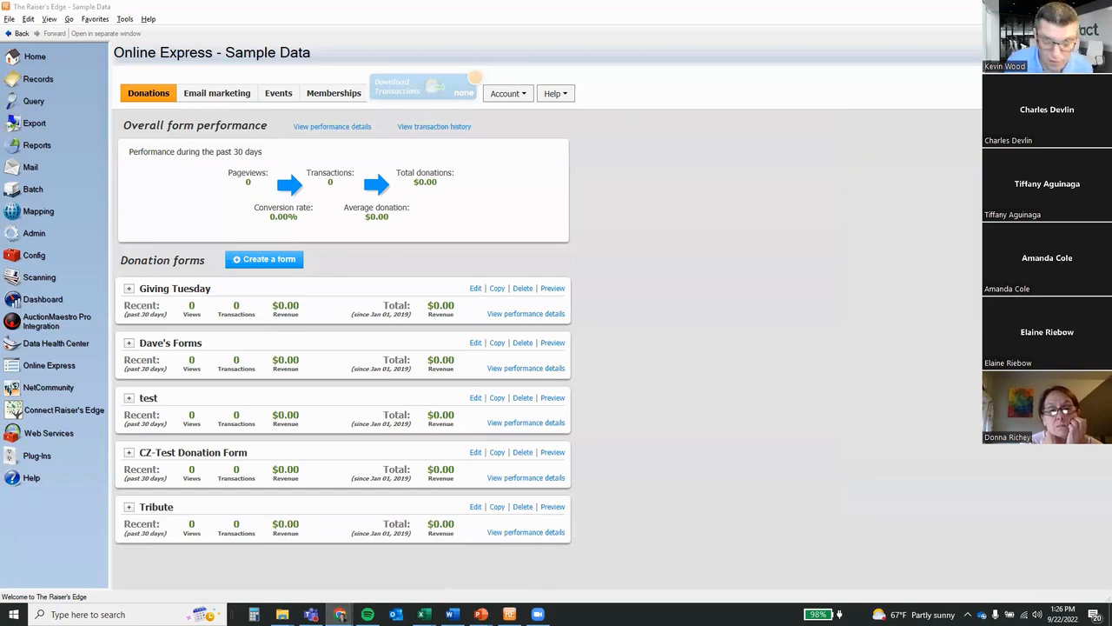
left_click_drag(0, 15, 306, 16)
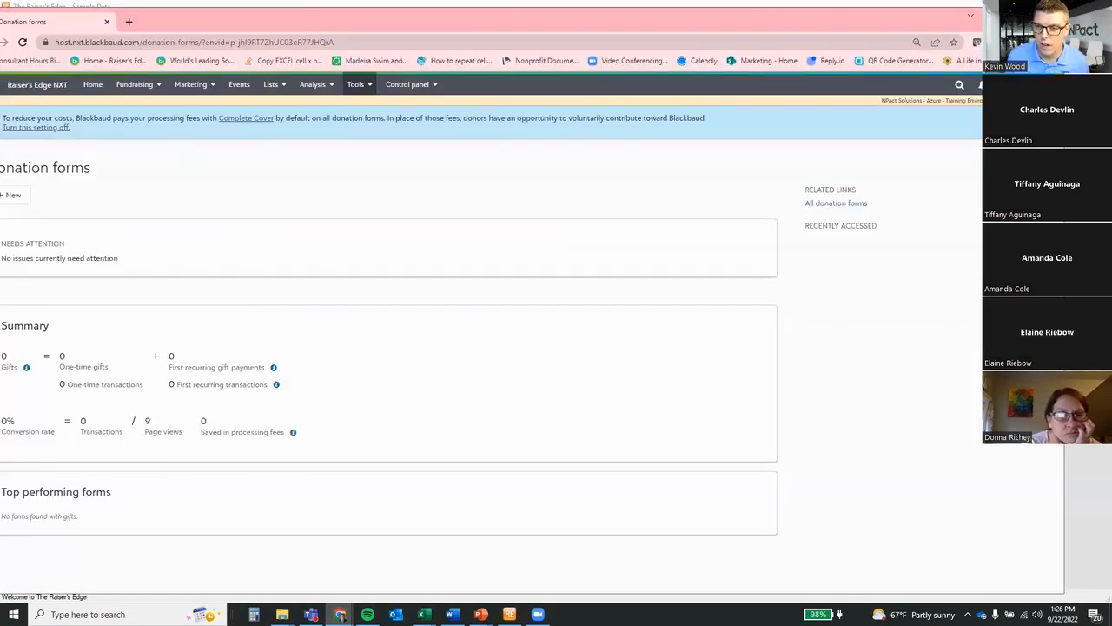
double_click(948, 27)
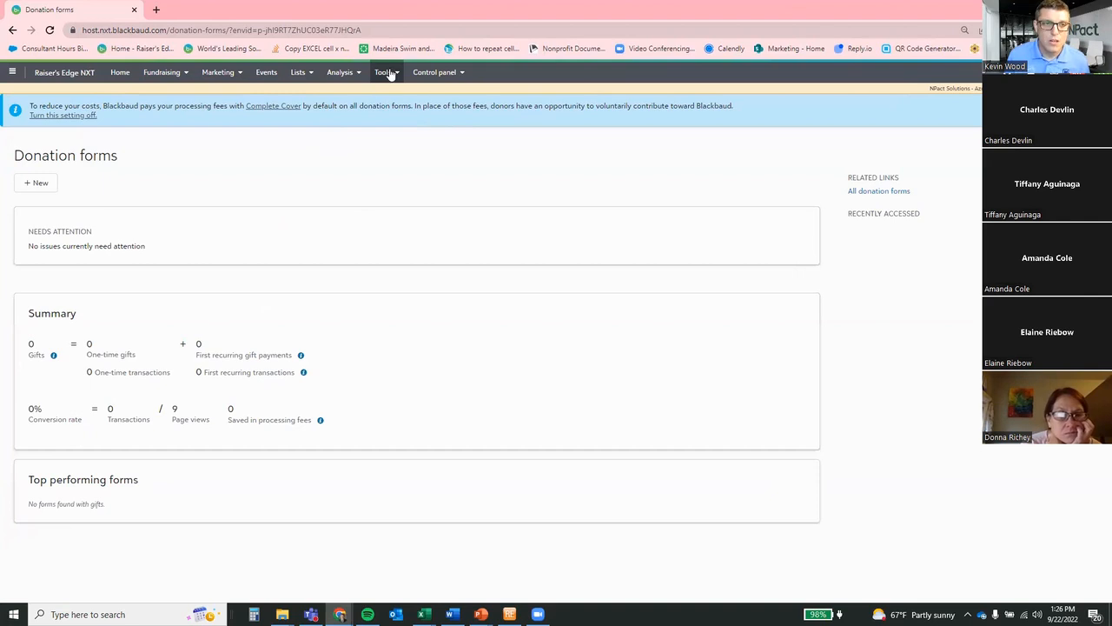
left_click(121, 73)
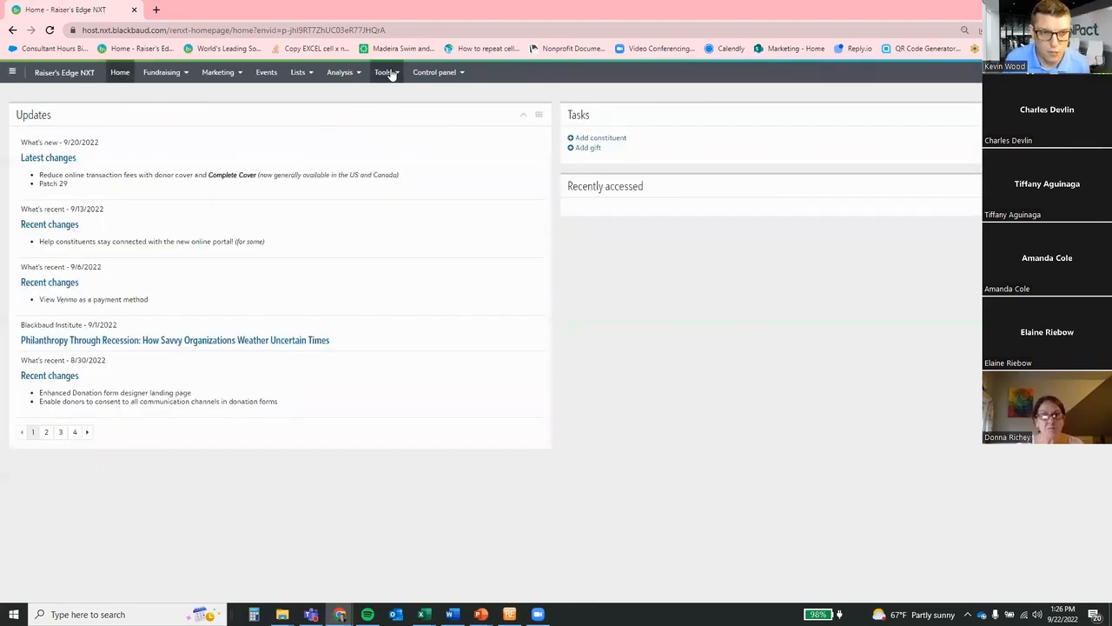
left_click(387, 73)
left_click(411, 119)
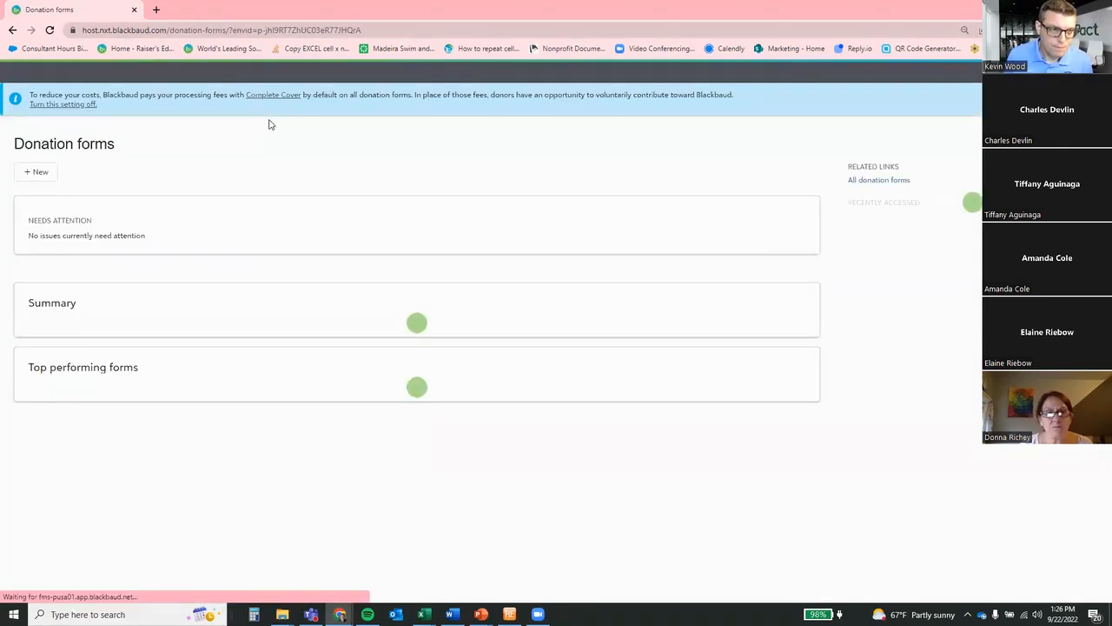
- Create a new donation form and name it Giving Tuesday
left_click(42, 172)
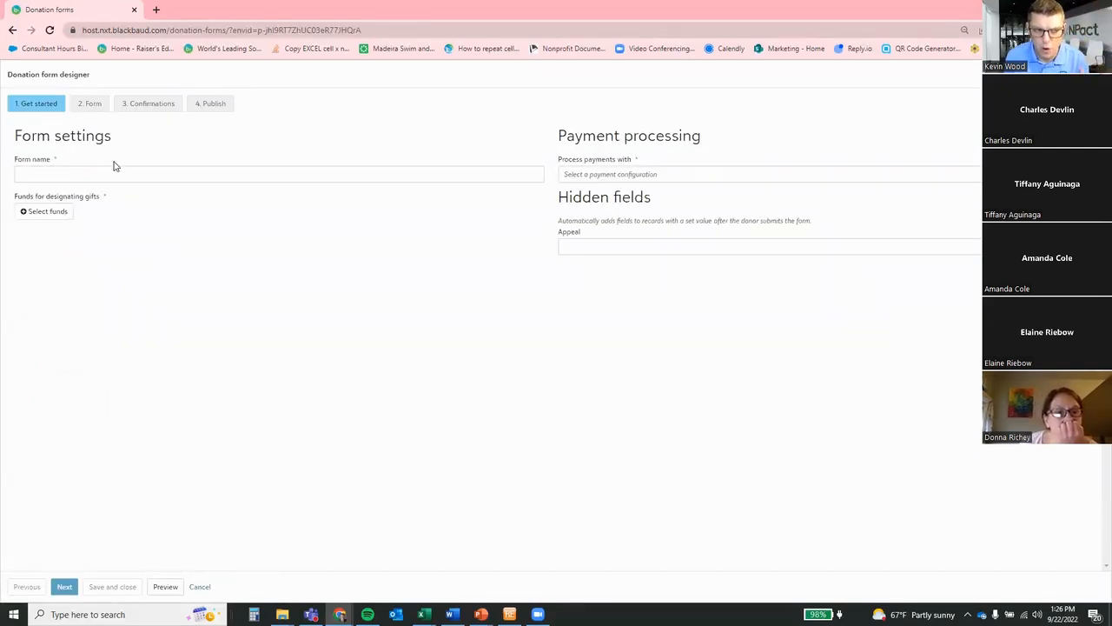
left_click(132, 172)
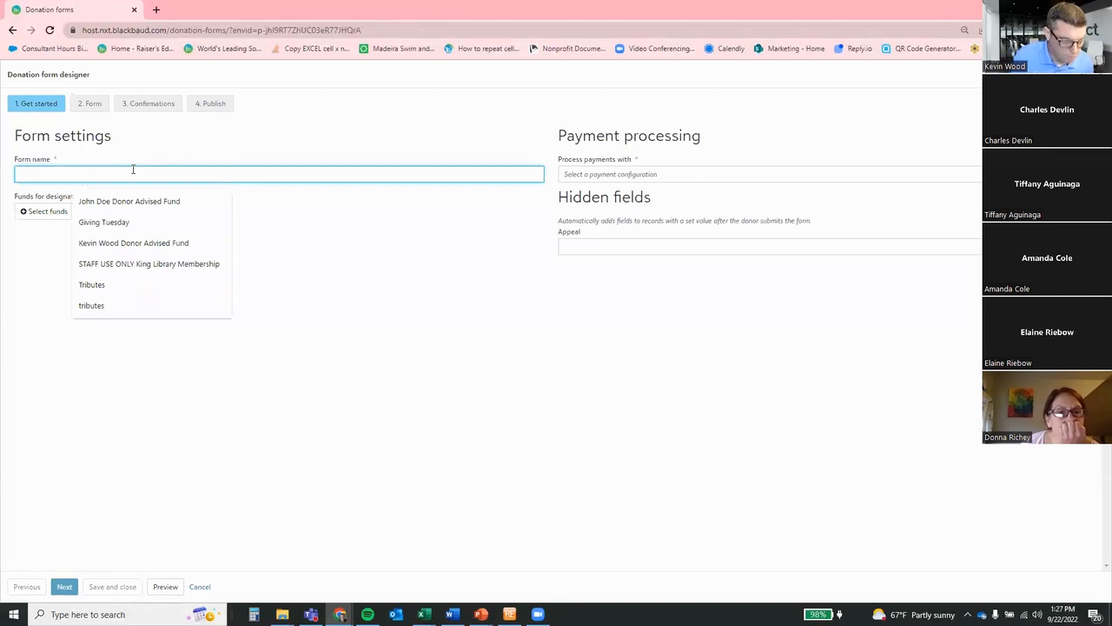
type("Giving Tuesday")
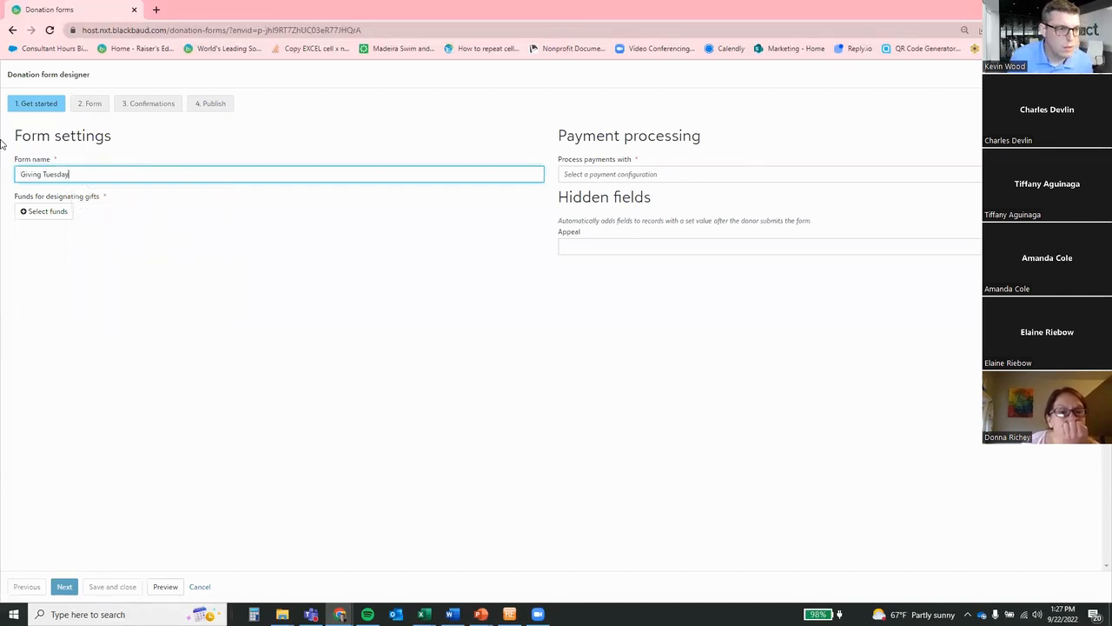
- Search the funds by the person's first name and select the matching family fund for designating gifts
left_click(69, 211)
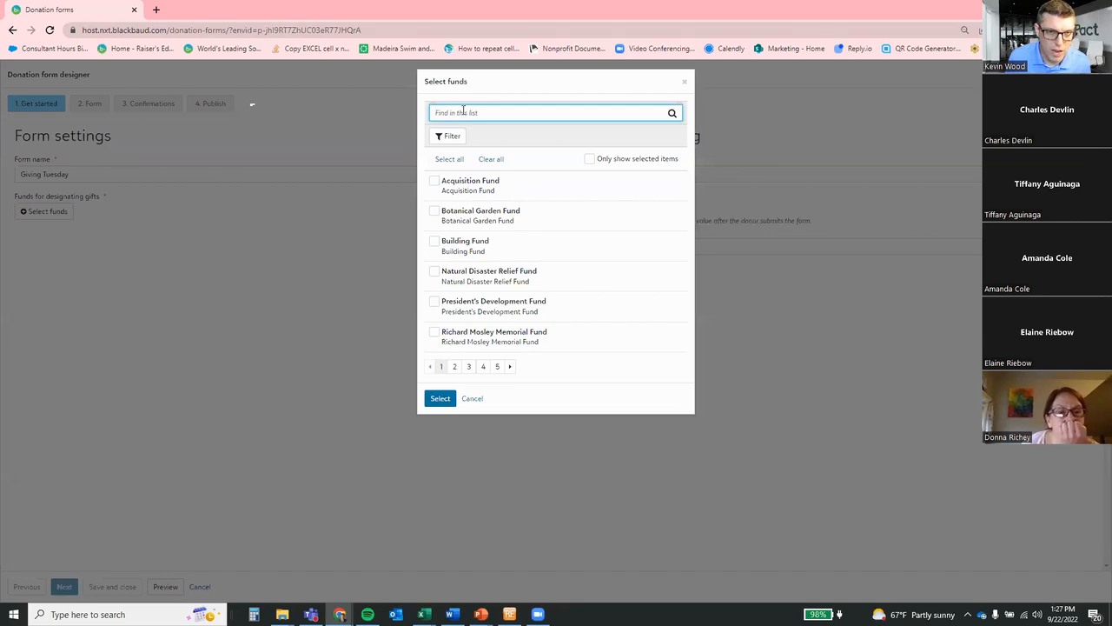
type("kevin")
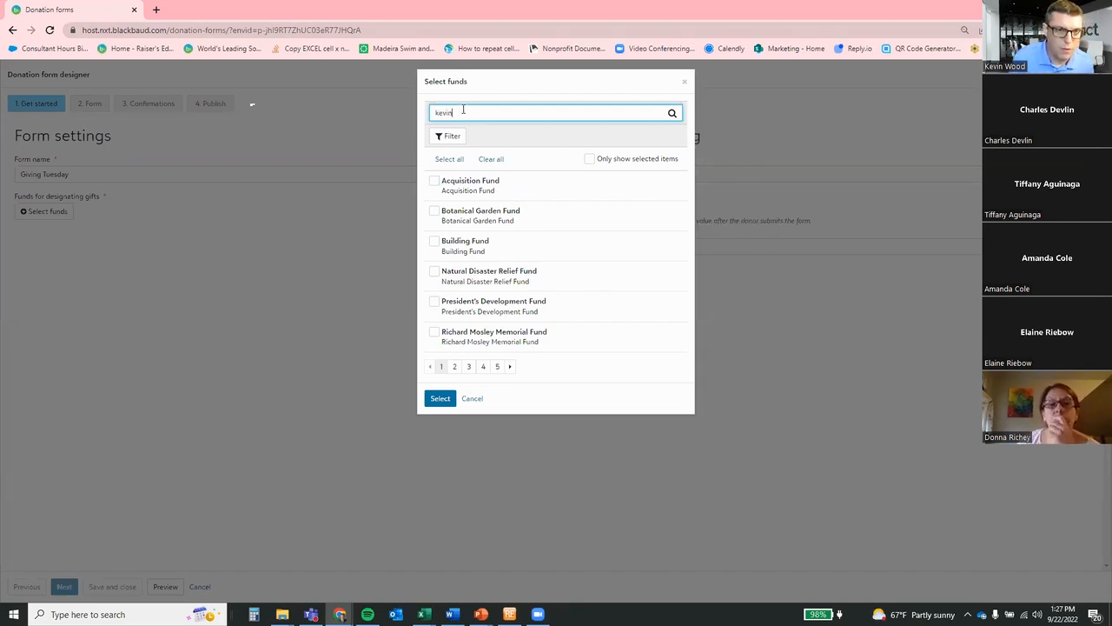
left_click(445, 137)
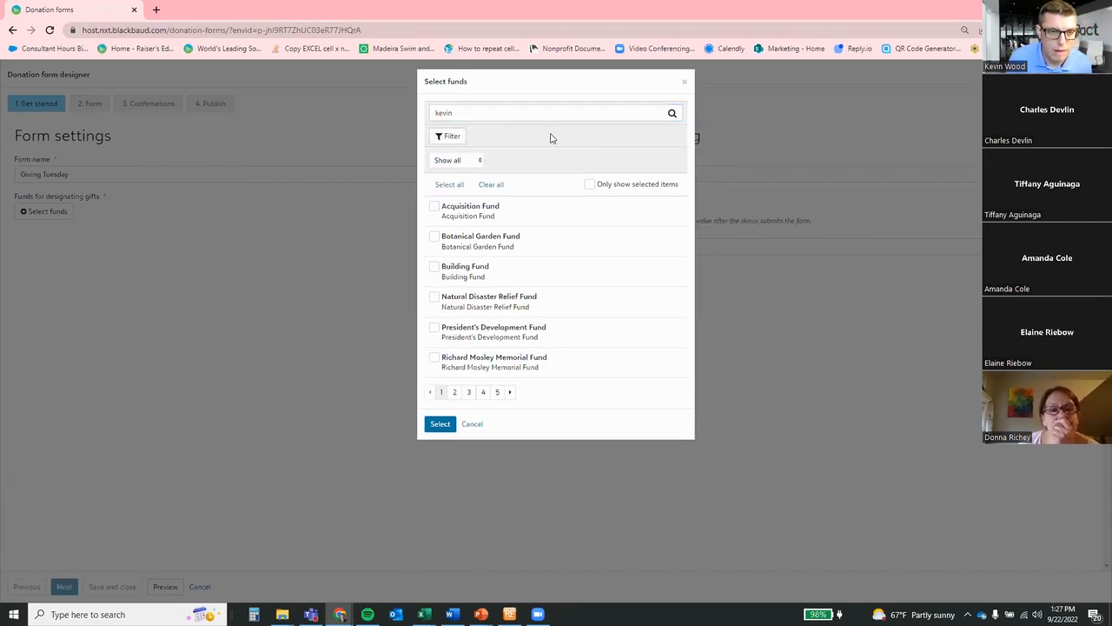
left_click(672, 114)
left_click(433, 206)
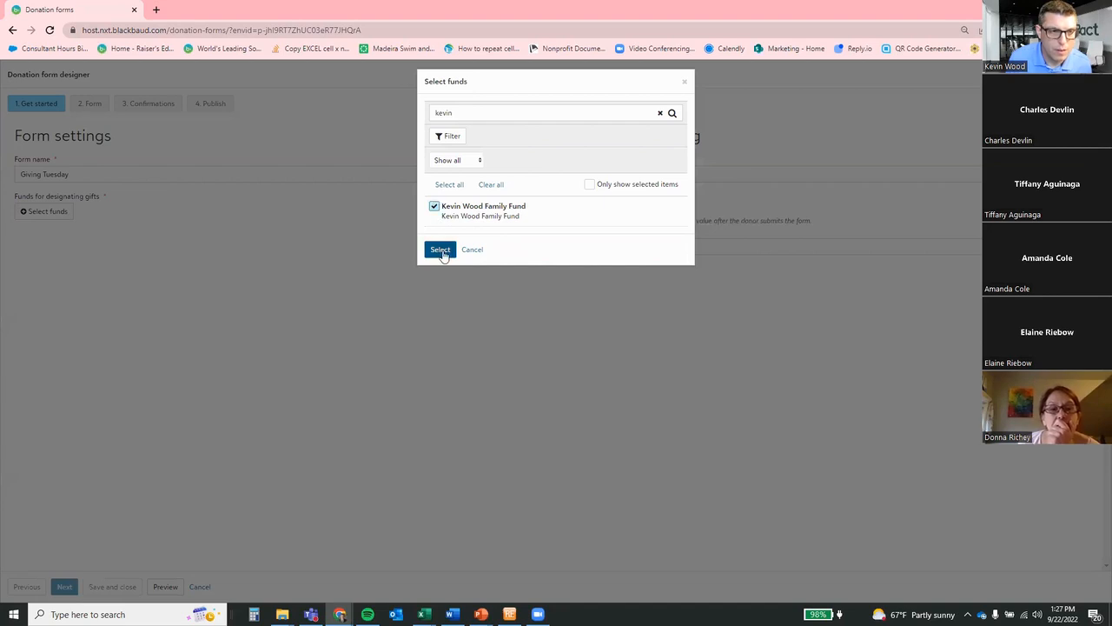
left_click(439, 250)
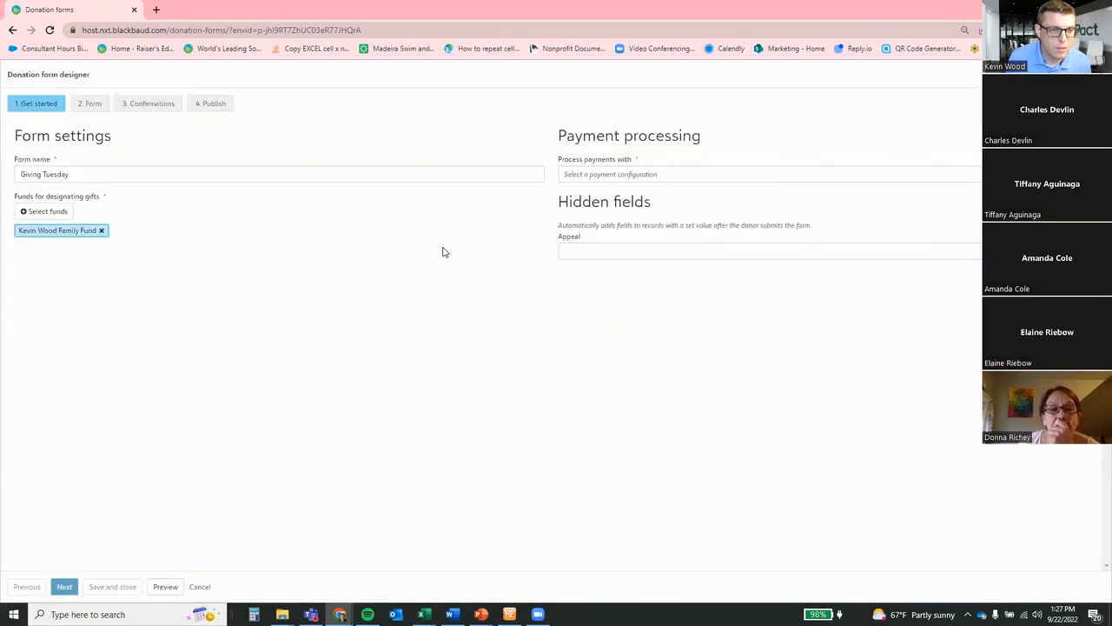
- Set the form to process payments with the Blackbaud Merchant Services configuration
left_click(726, 174)
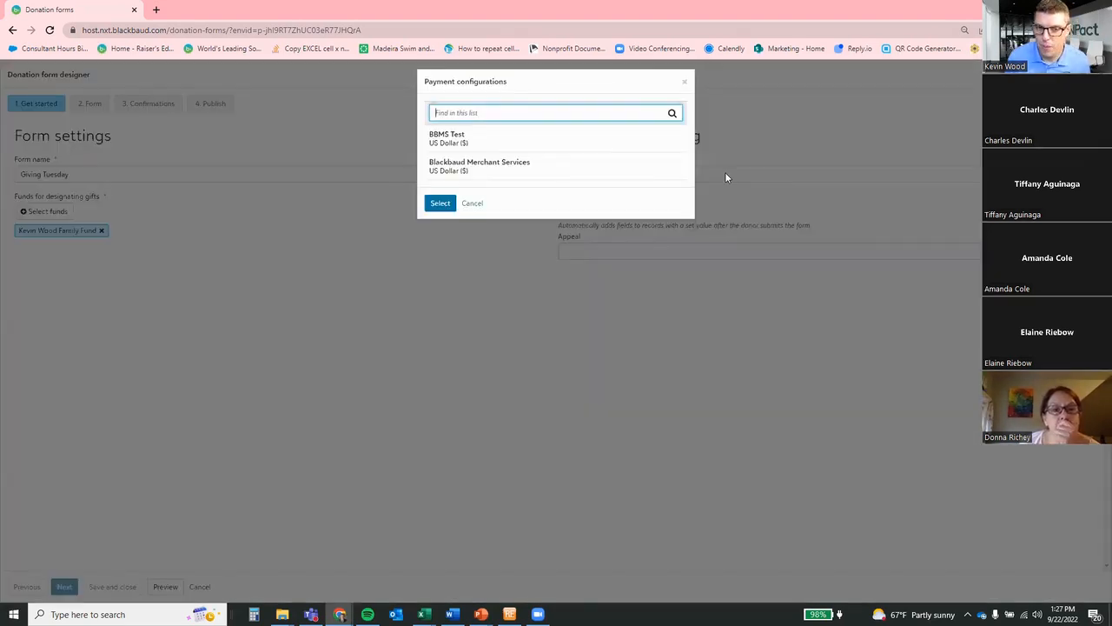
left_click(510, 172)
left_click(443, 206)
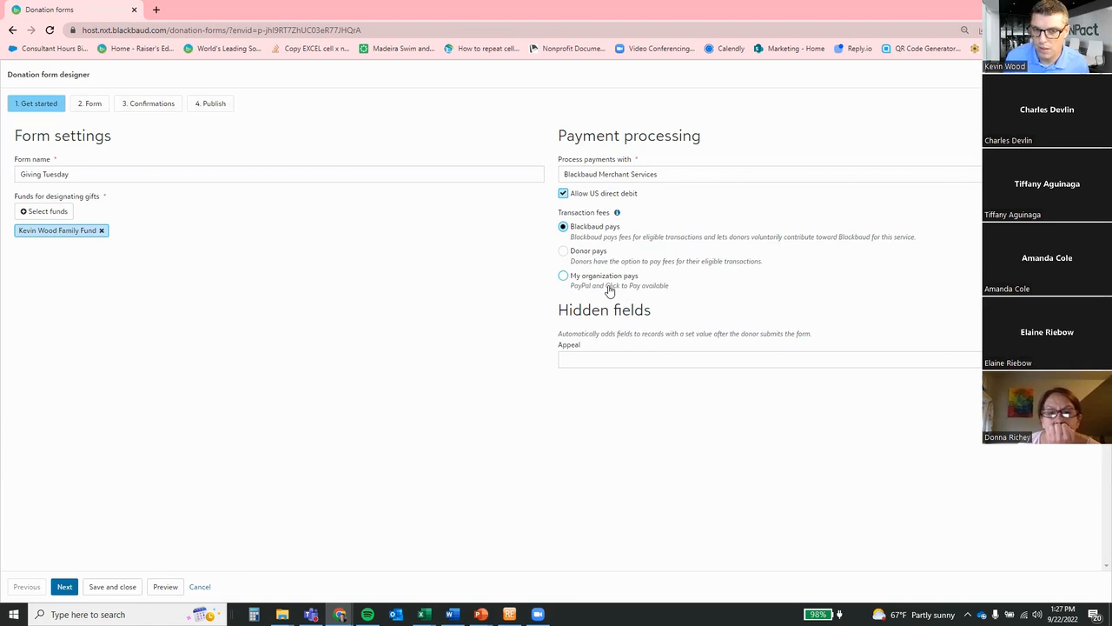
- Set the hidden Appeal field to Annual Newsletter, and continue to the Form design page
left_click(636, 360)
type("annual")
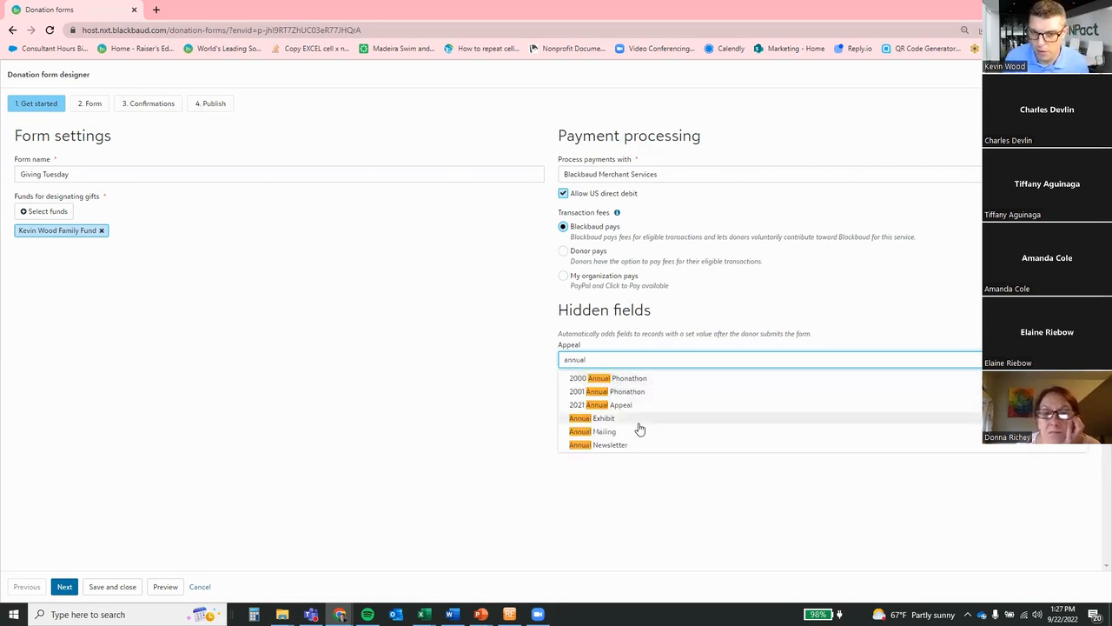
left_click(648, 445)
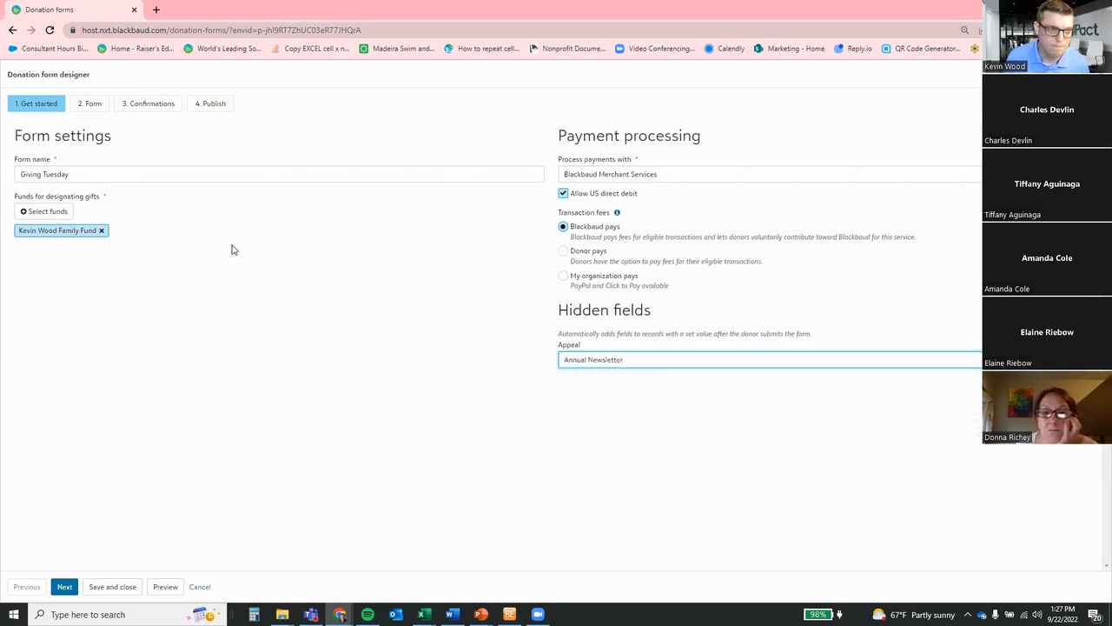
left_click(67, 589)
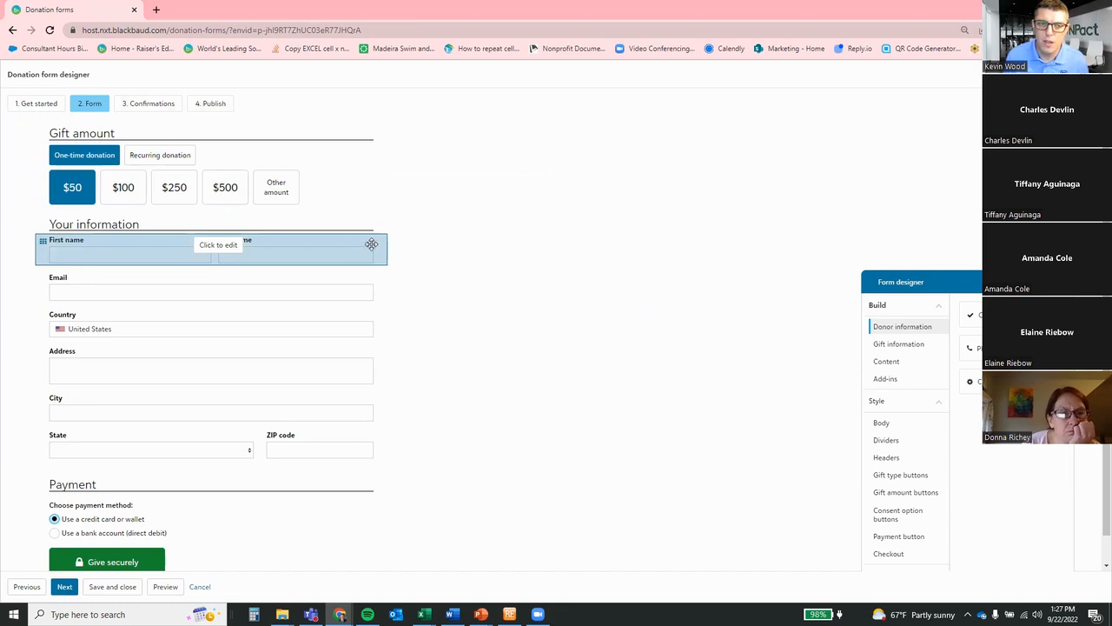
- Edit the gift options so the one-time gift amounts are 500, 250, 100 and 50, in that order
left_click(222, 157)
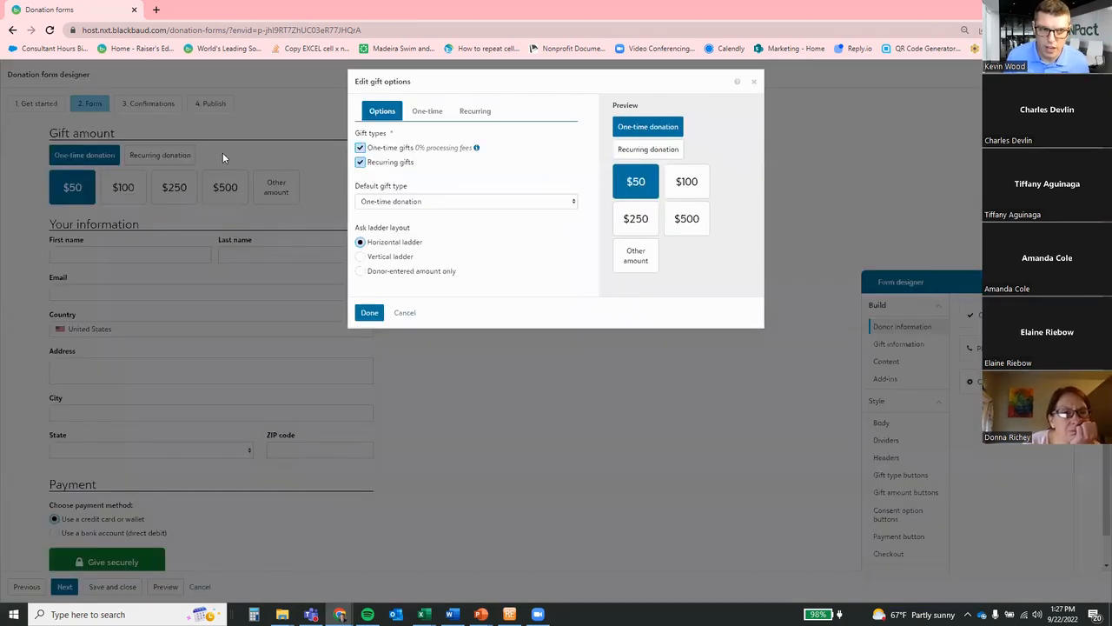
left_click(427, 114)
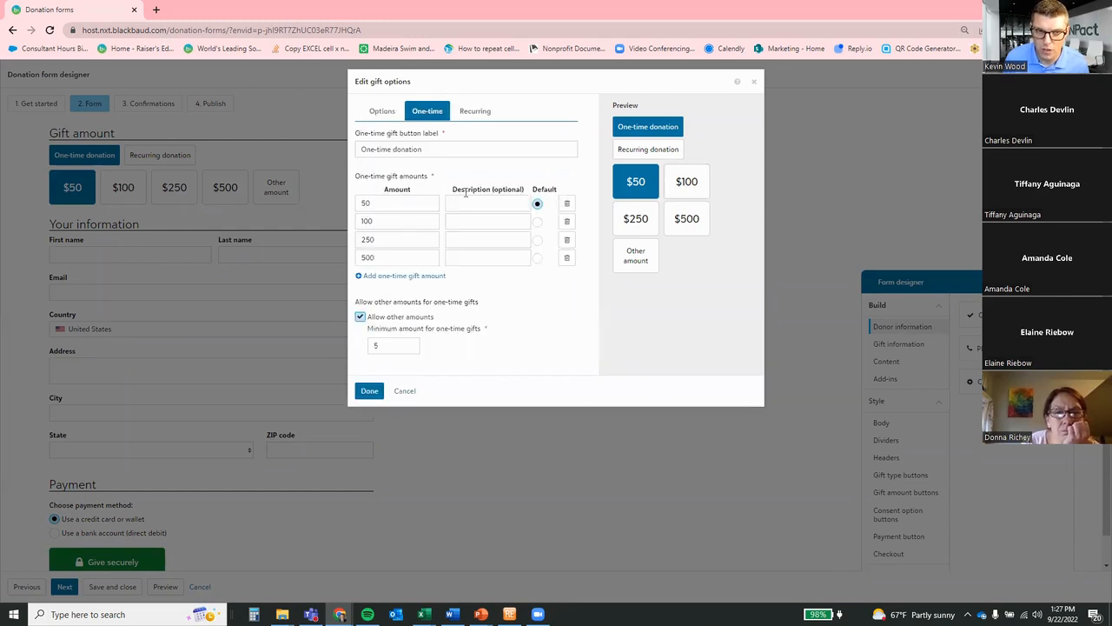
left_click(390, 203)
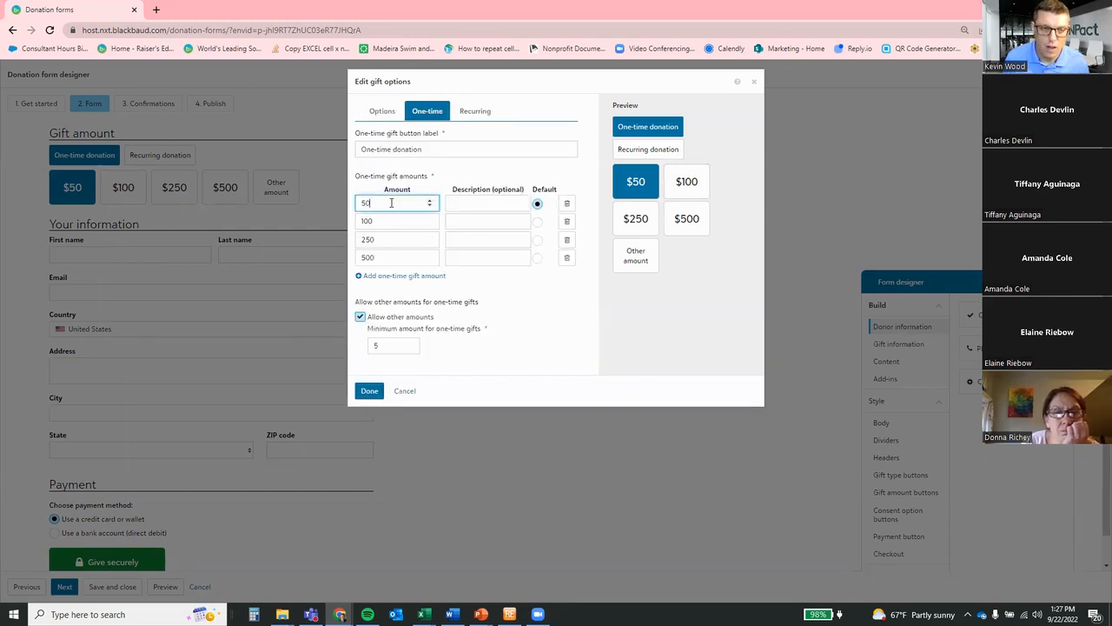
type("0")
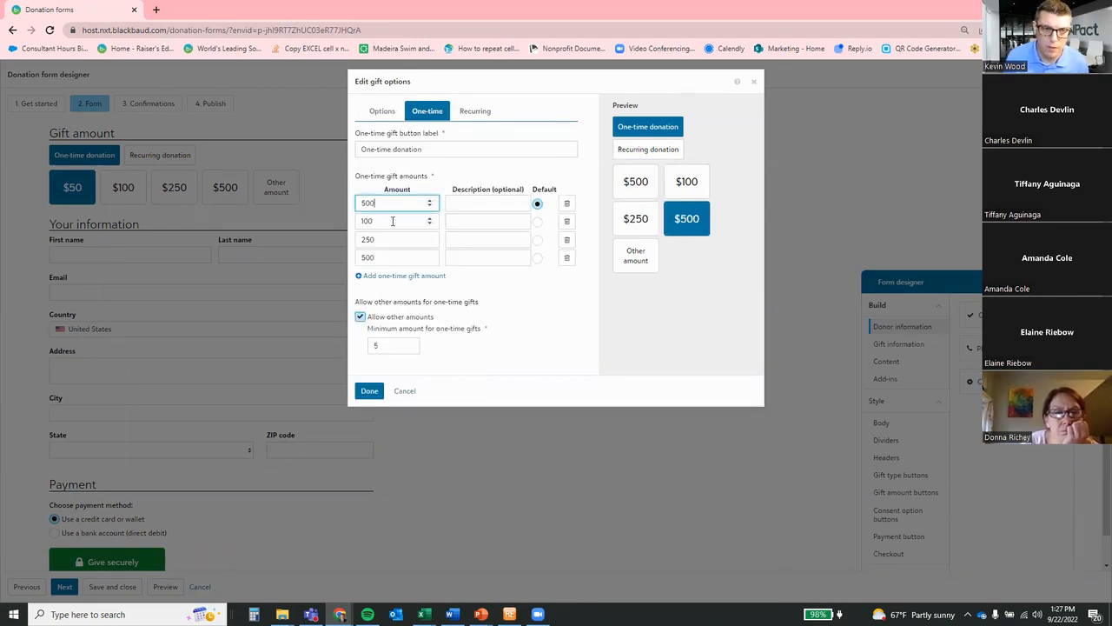
left_click(387, 221)
type("250")
left_click_drag(402, 220, 329, 221)
type("250")
key("Tab")
type("100")
key("Tab")
type("50")
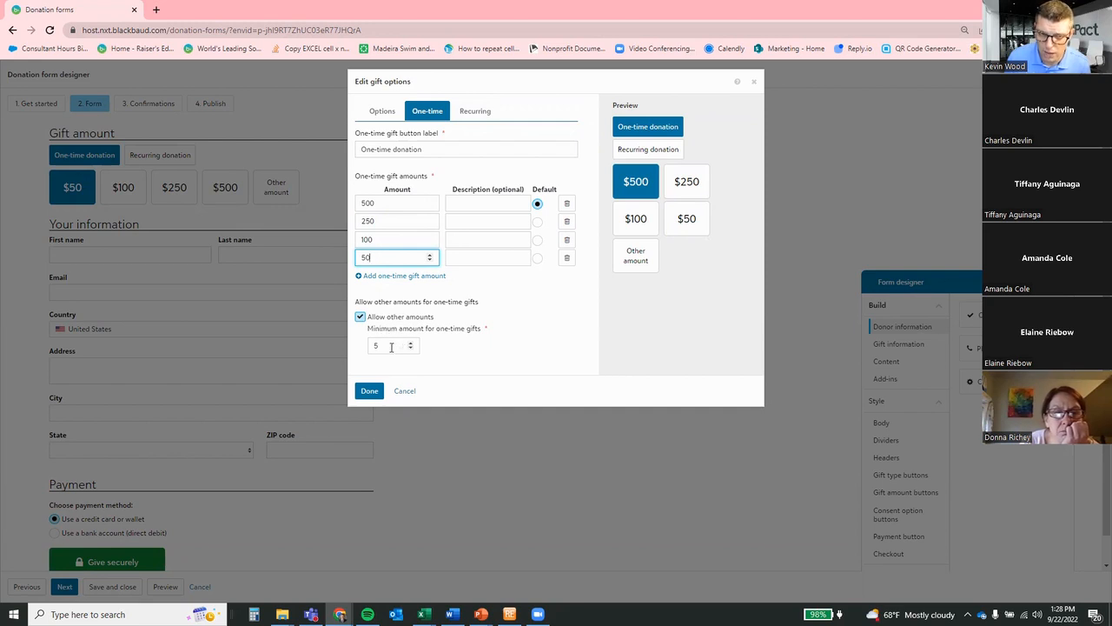
- Set the minimum amount for one-time gifts to 10, and open the recurring gift settings
left_click_drag(396, 346, 352, 345)
type("10")
left_click(483, 364)
left_click(475, 111)
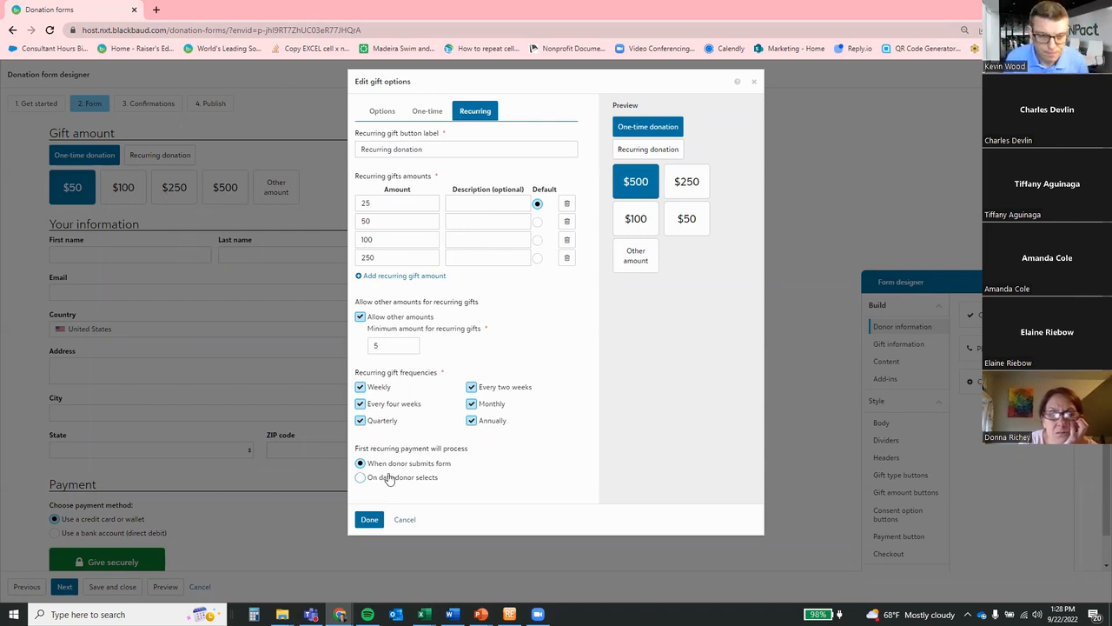
- Apply the gift options, and shorten the label of the donor's first name field to "Firs"
left_click(370, 518)
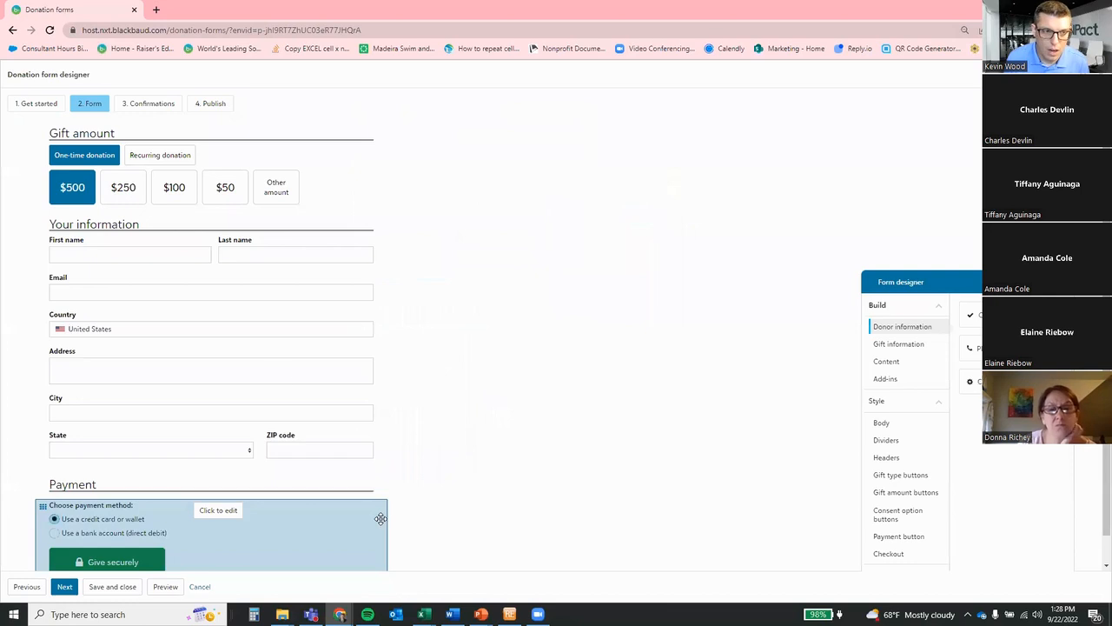
left_click(211, 250)
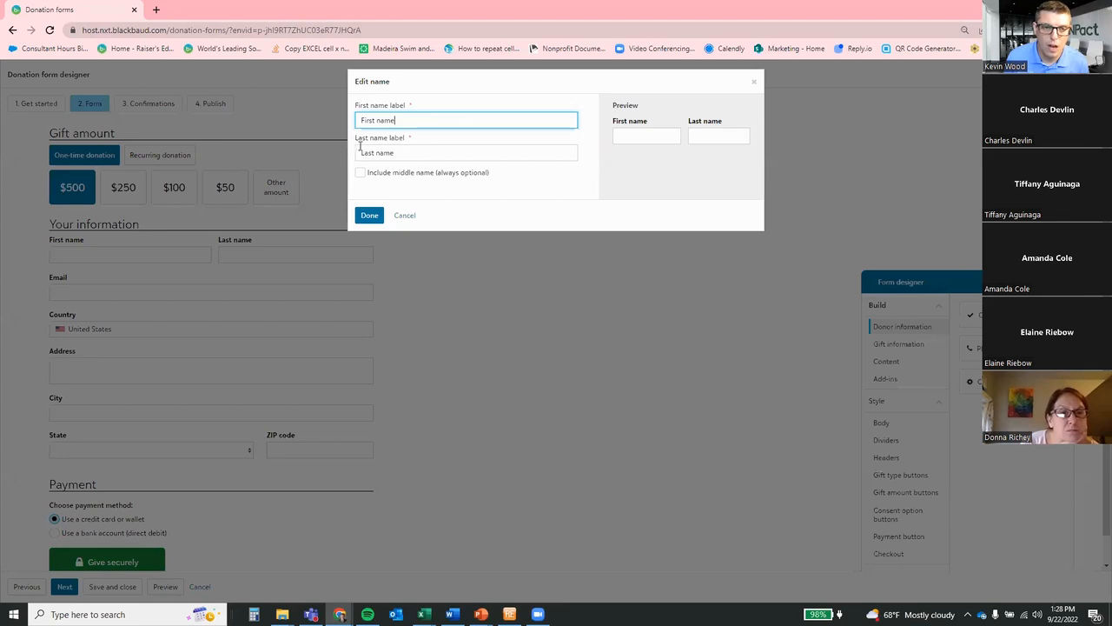
triple_click(422, 123)
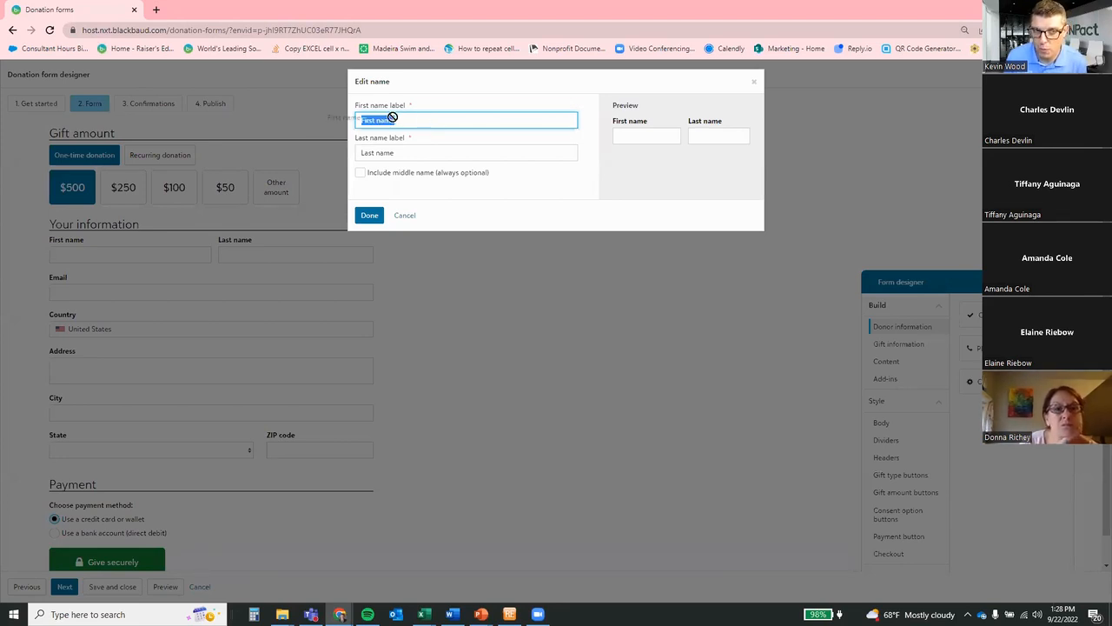
left_click(417, 121)
key("BackSpace")
key("BackSpace")
key("BackSpace")
key("BackSpace")
key("BackSpace")
key("BackSpace")
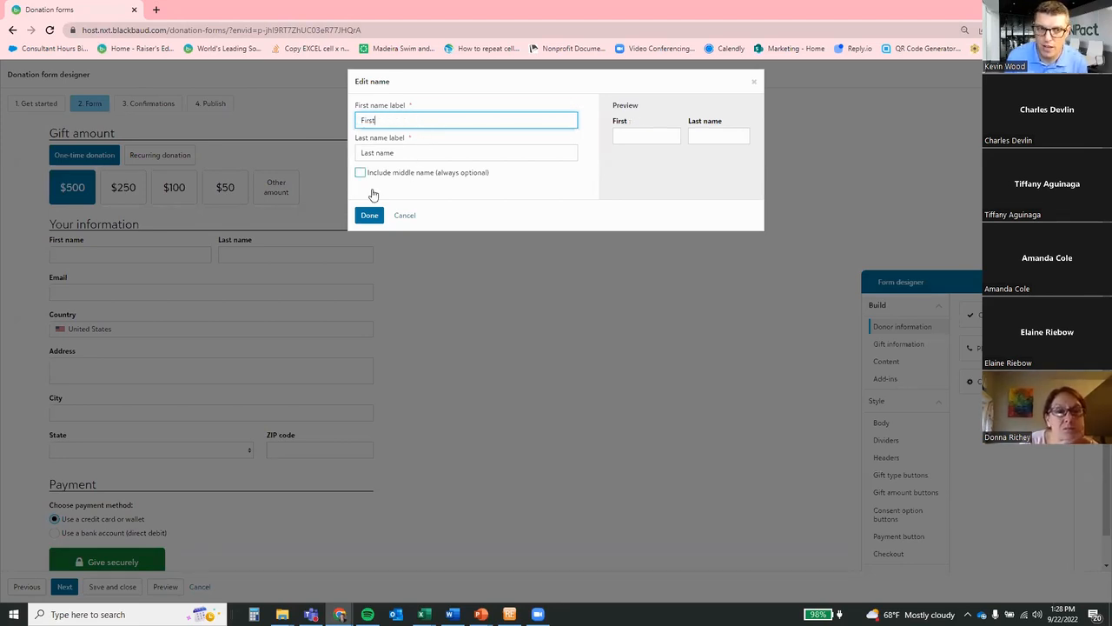
left_click(370, 214)
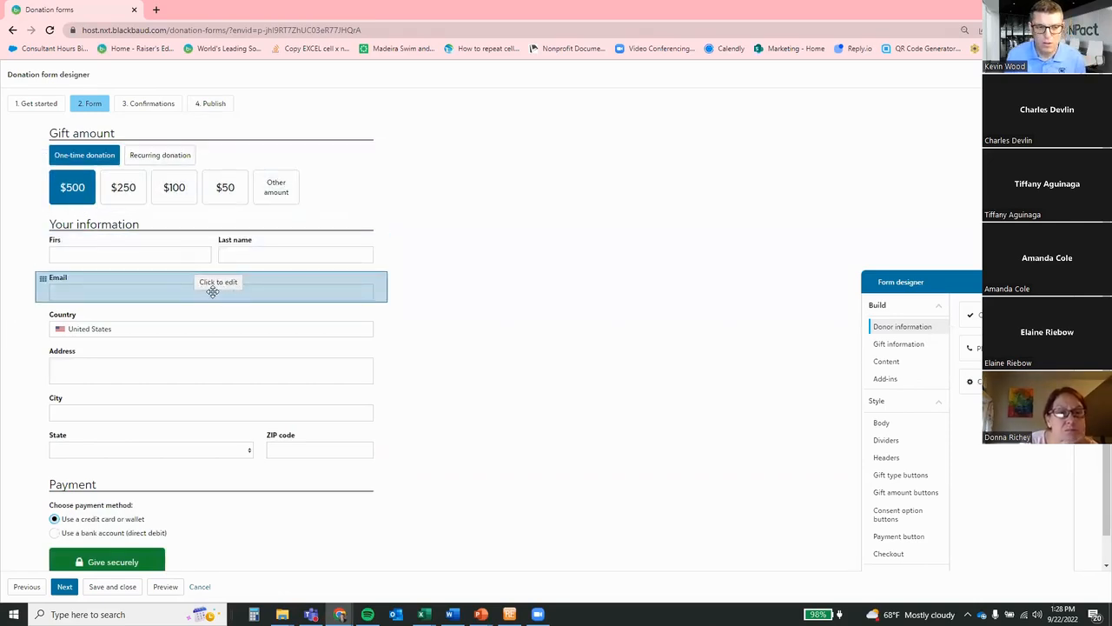
- View the edit settings of the Email field and of the name fields, cancelling out of each
left_click(220, 276)
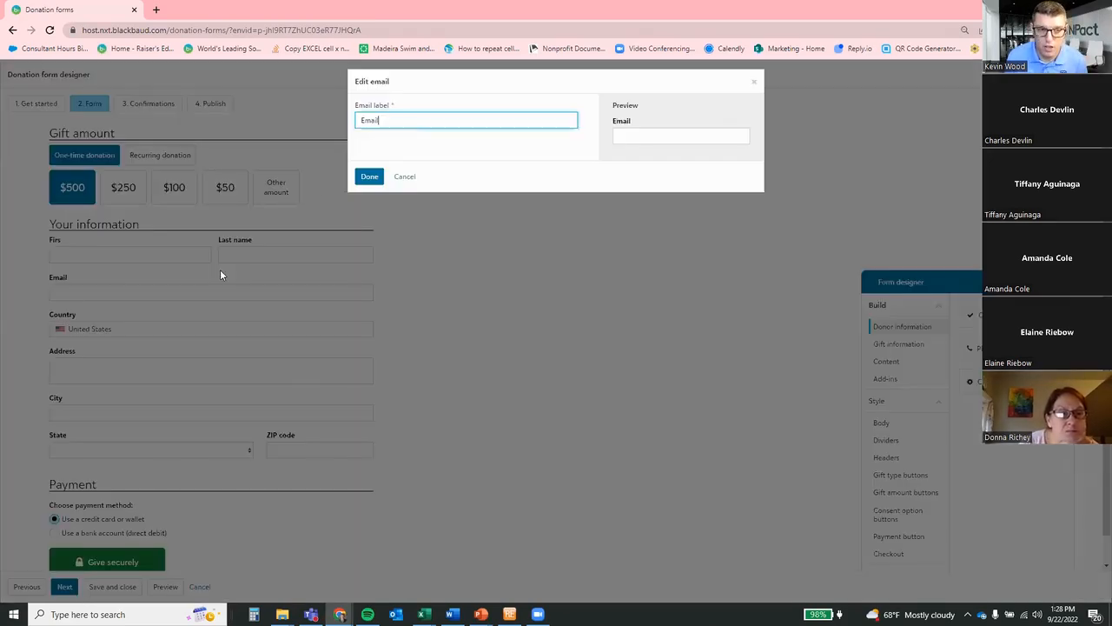
left_click(405, 179)
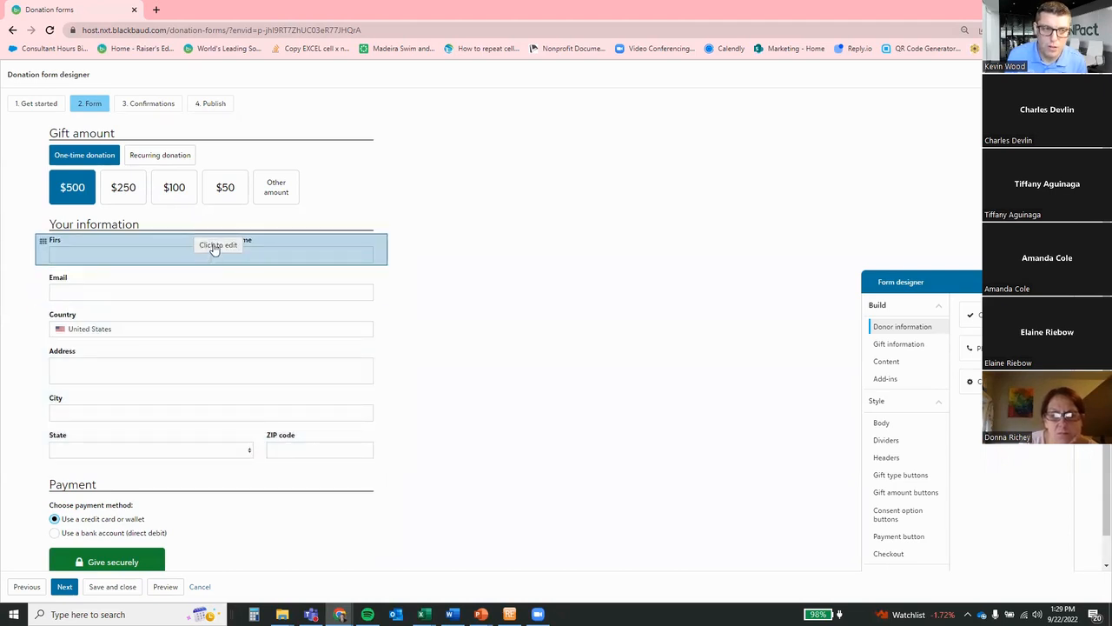
left_click(210, 250)
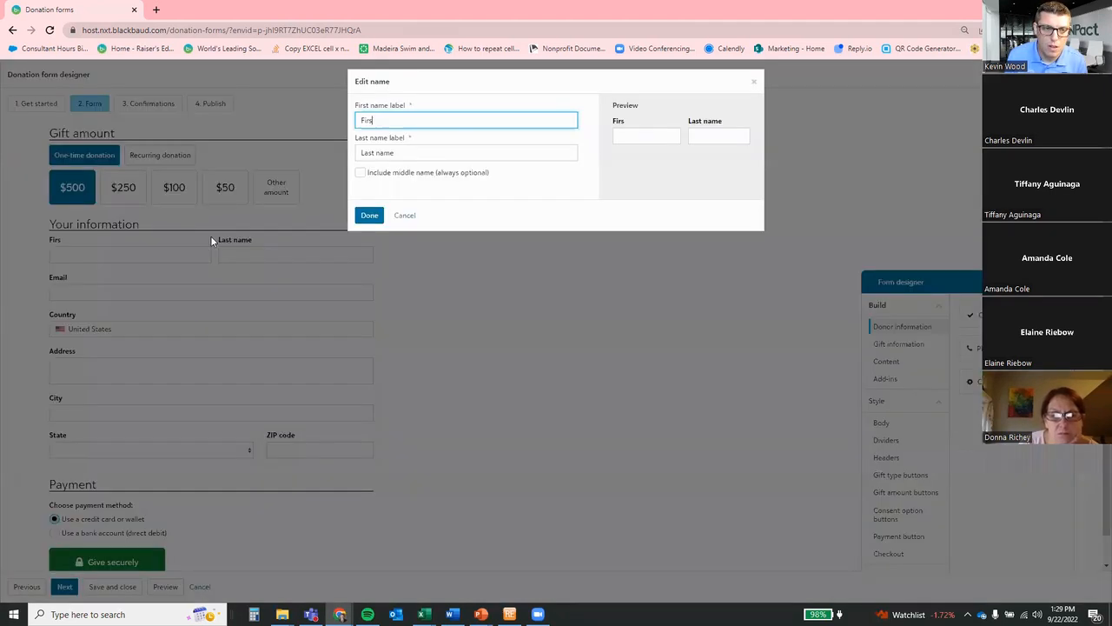
left_click(409, 216)
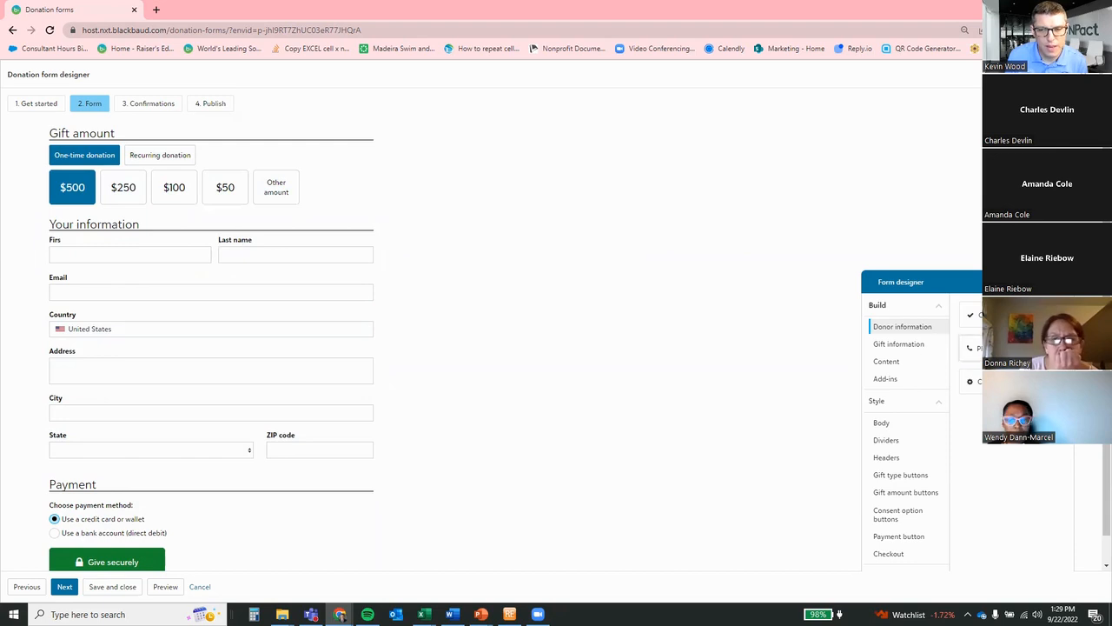
- Try adding a Phone field below the address, cancel it, and look through the Gift information and Content elements
left_click_drag(991, 348, 246, 492)
left_click(414, 178)
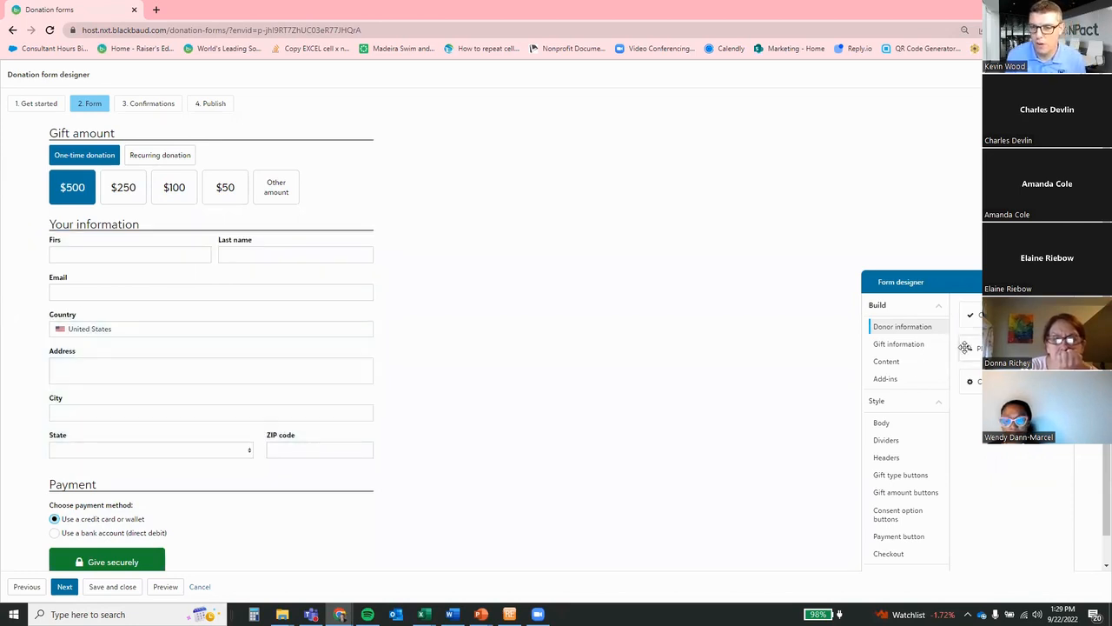
left_click(906, 350)
left_click(904, 365)
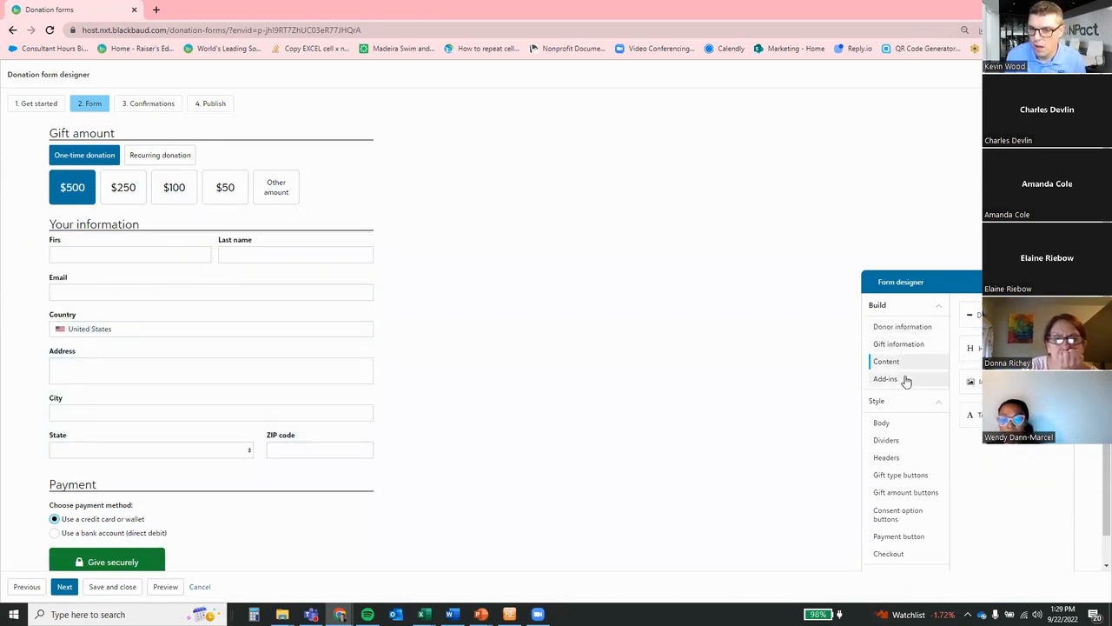
left_click(908, 346)
left_click(888, 331)
- Add a required Phone field between the address and Payment sections, and remove it from the form again
left_click_drag(991, 348, 244, 485)
left_click(427, 142)
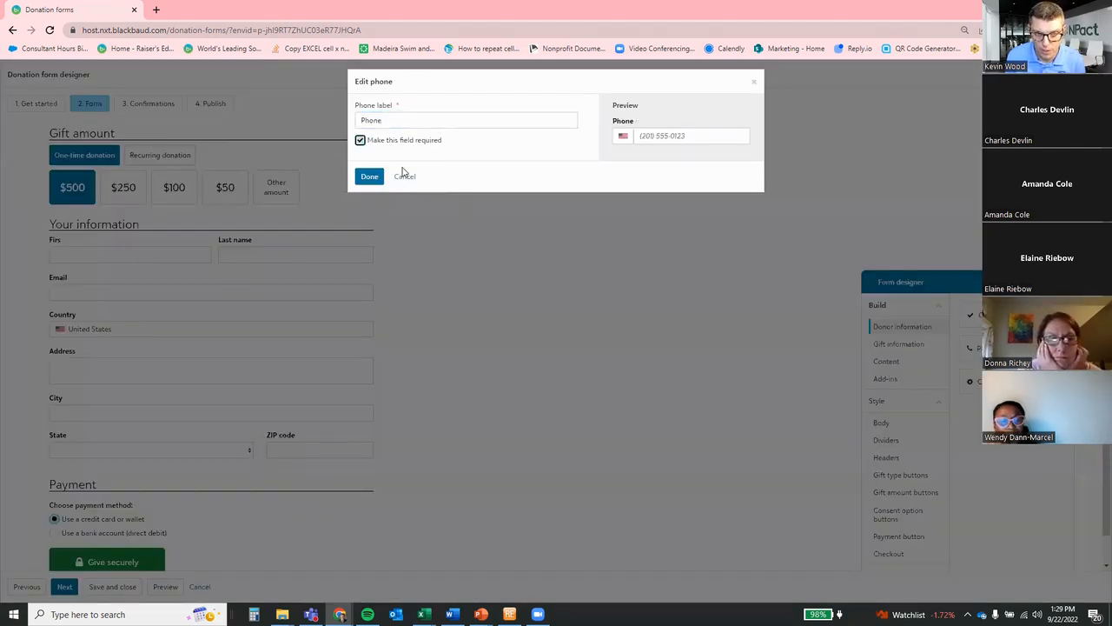
left_click(370, 177)
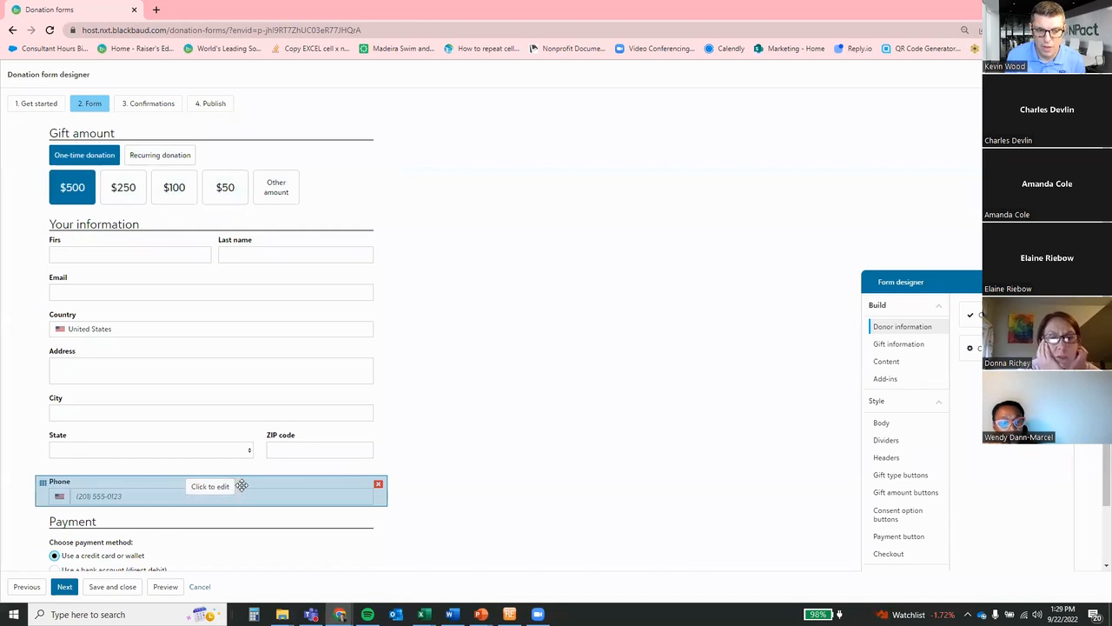
left_click(378, 484)
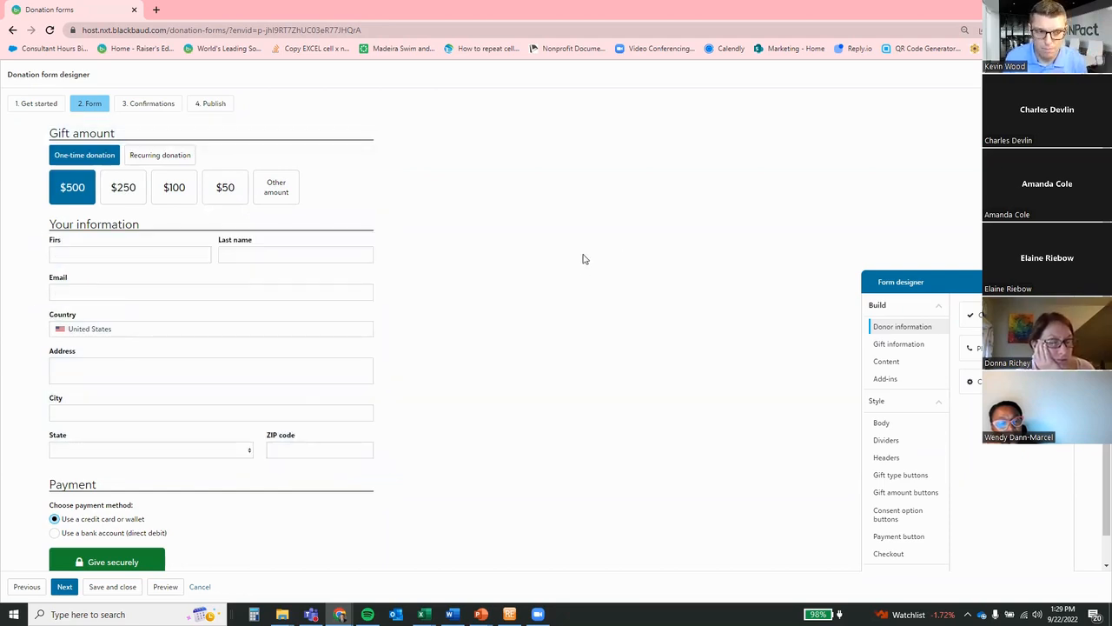
- Review the Gift information, Content and Donor information elements, and look over the form's layout
left_click(912, 345)
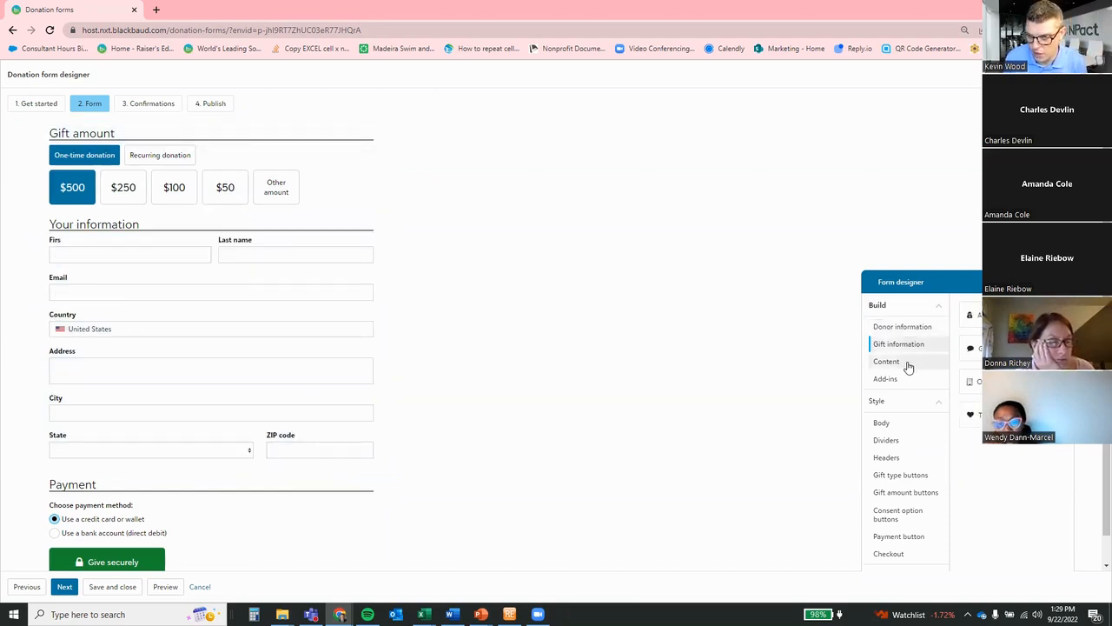
left_click(904, 362)
left_click(909, 344)
left_click(904, 327)
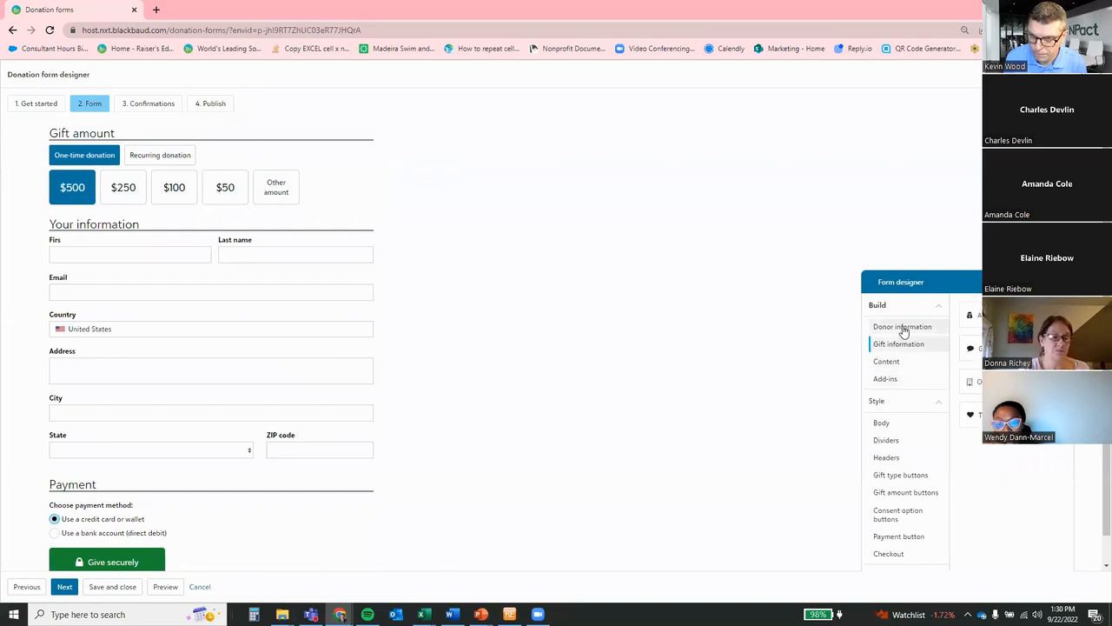
scroll(287, 365, "down", 1)
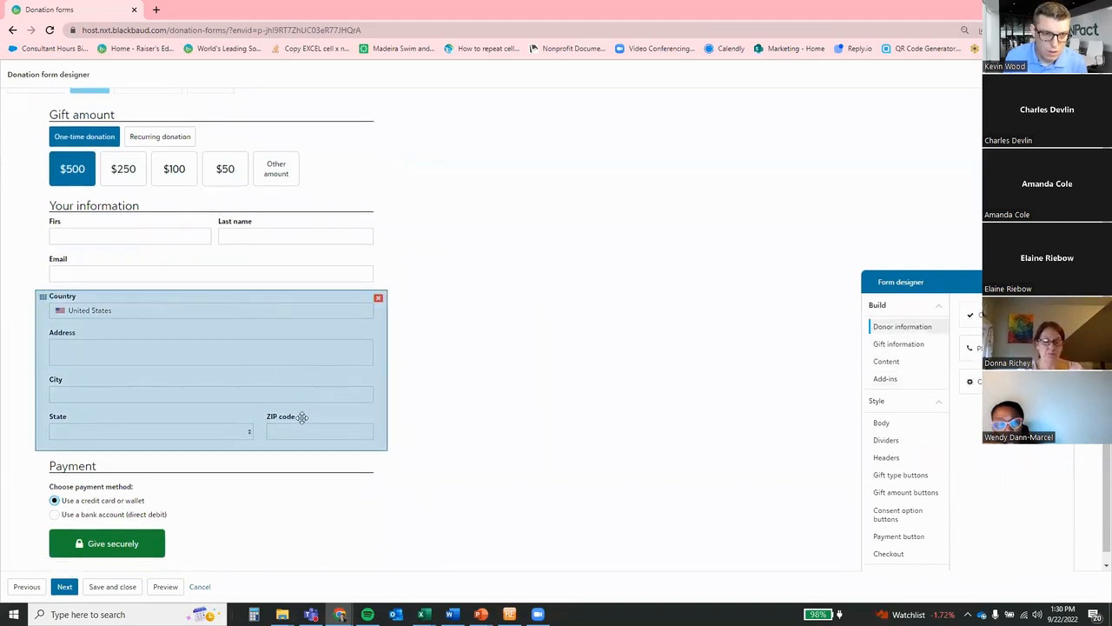
scroll(254, 452, "up", 1)
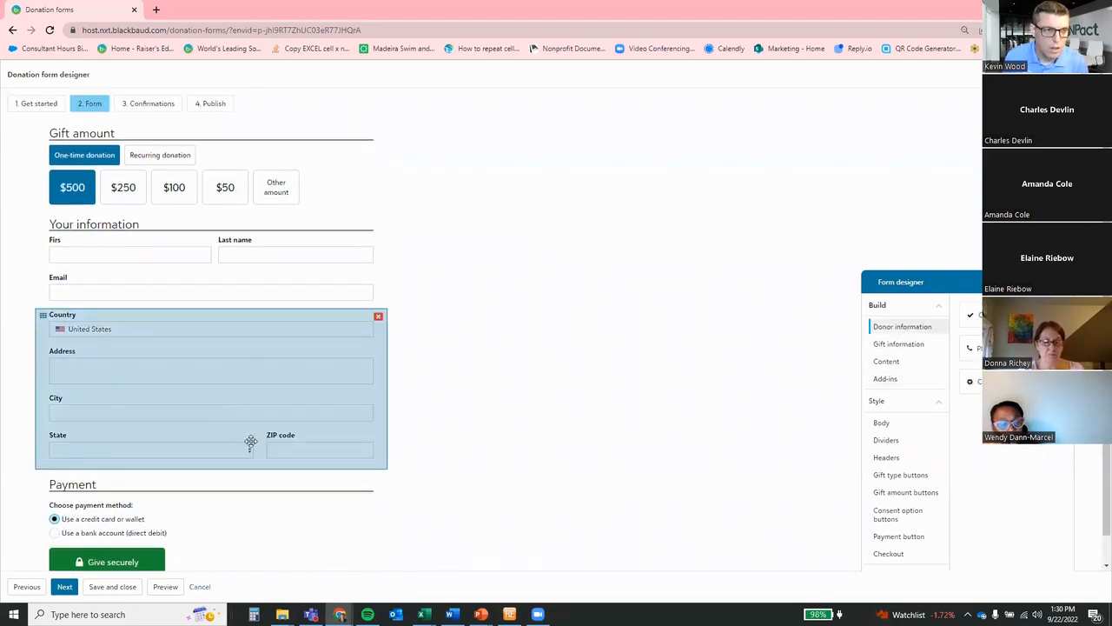
- Continue to the Confirmations page, view the confirmation email's message body in the email designer, and cancel out of it
left_click(65, 587)
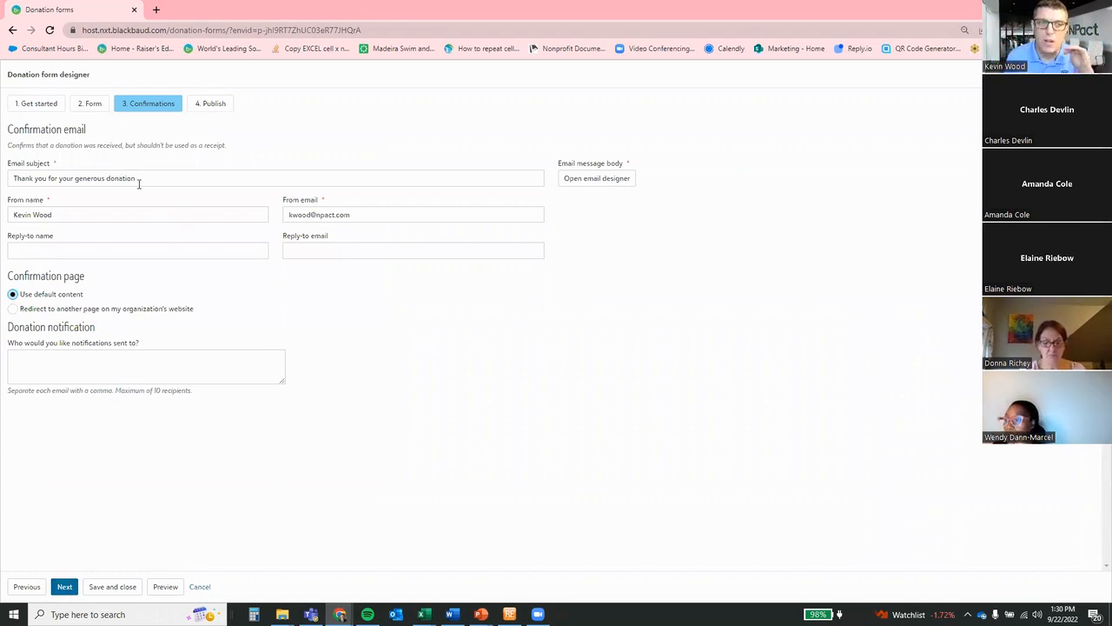
left_click(586, 177)
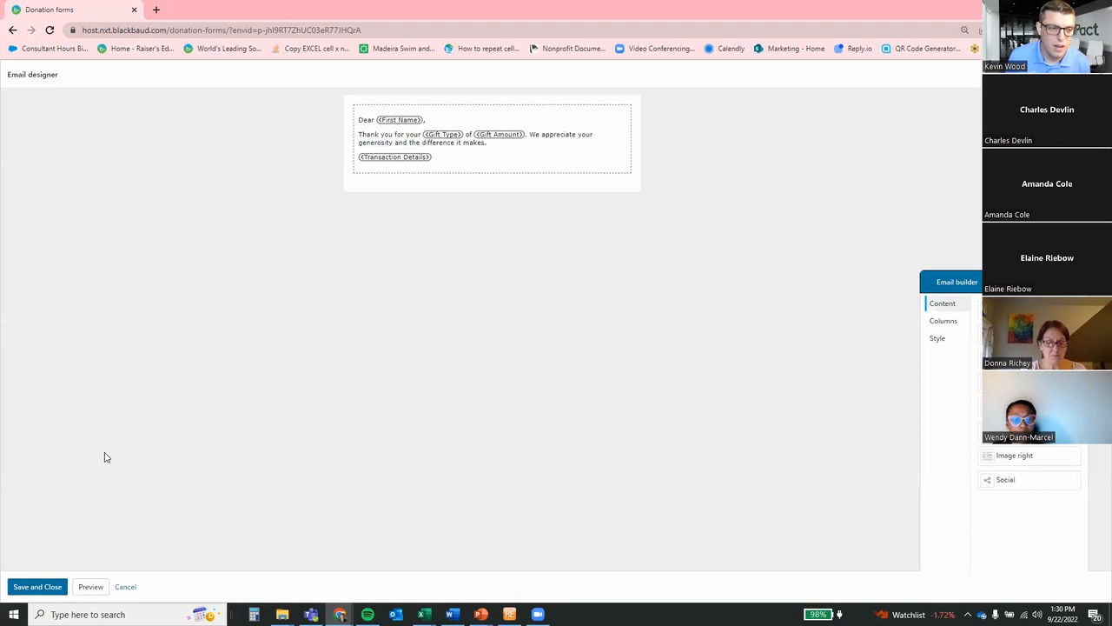
left_click(127, 587)
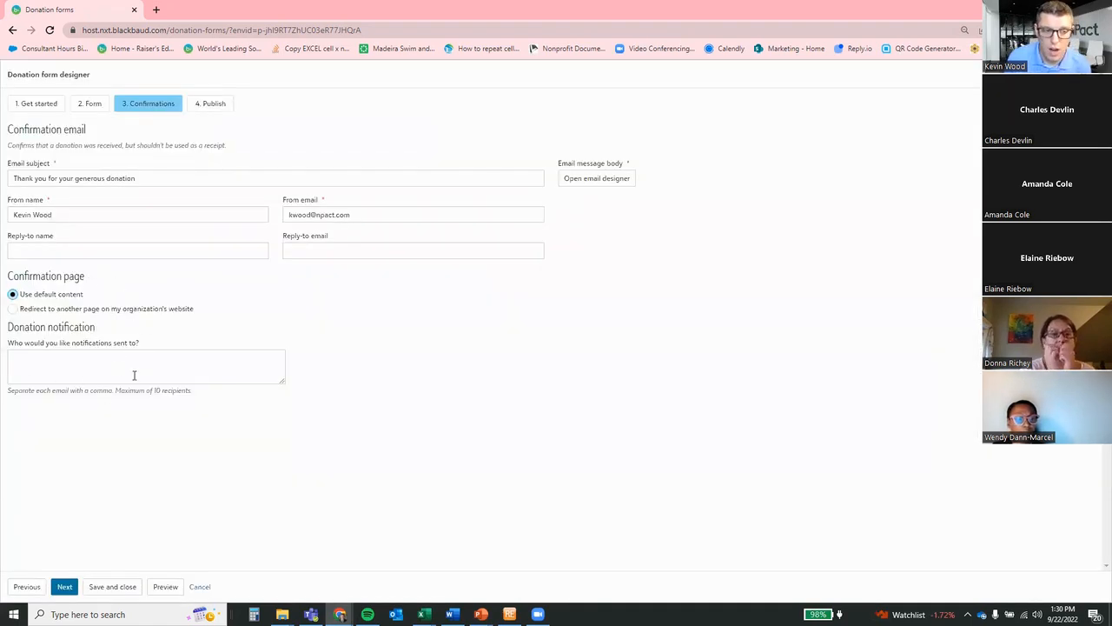
- Go to the Publish page, copy the URL for the form, and load the standalone donation form in the current browser tab
left_click(200, 106)
left_click(454, 124)
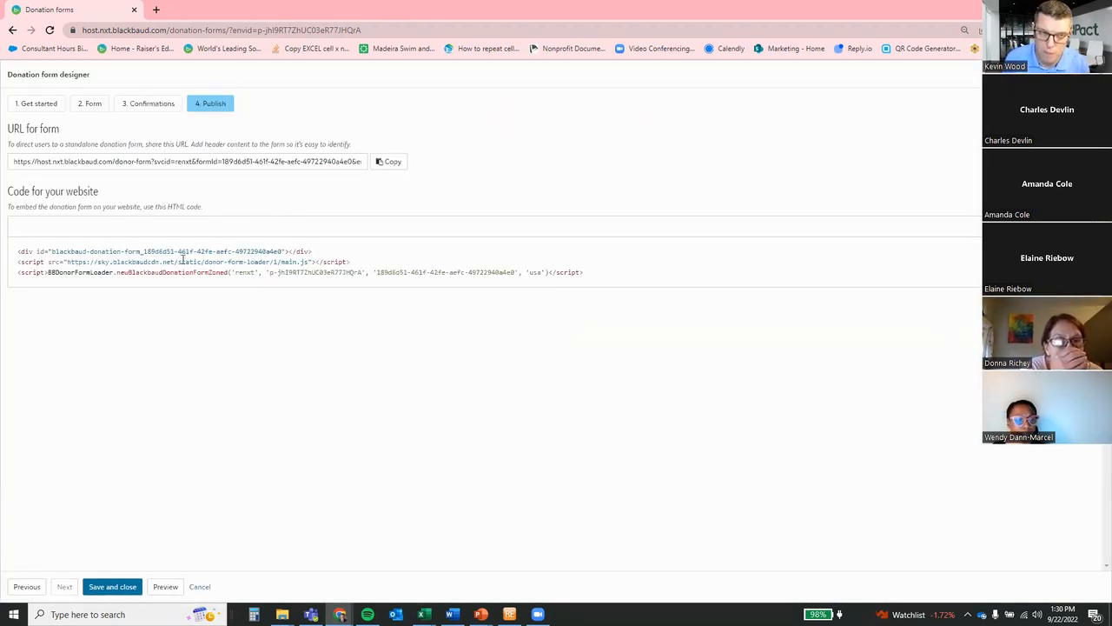
left_click(374, 164)
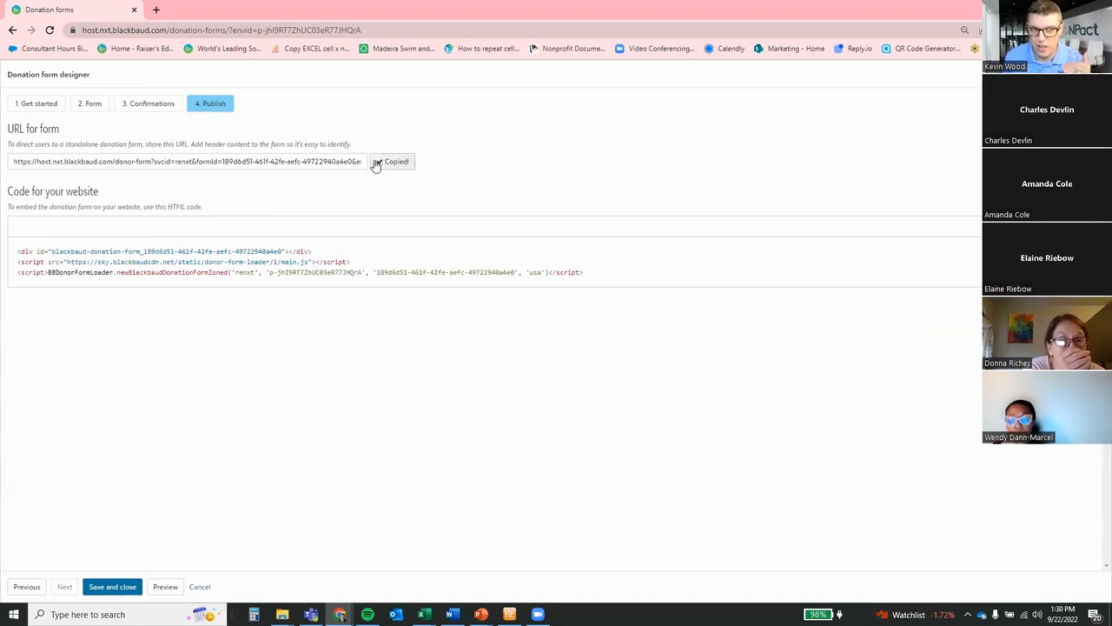
right_click(232, 31)
left_click(285, 140)
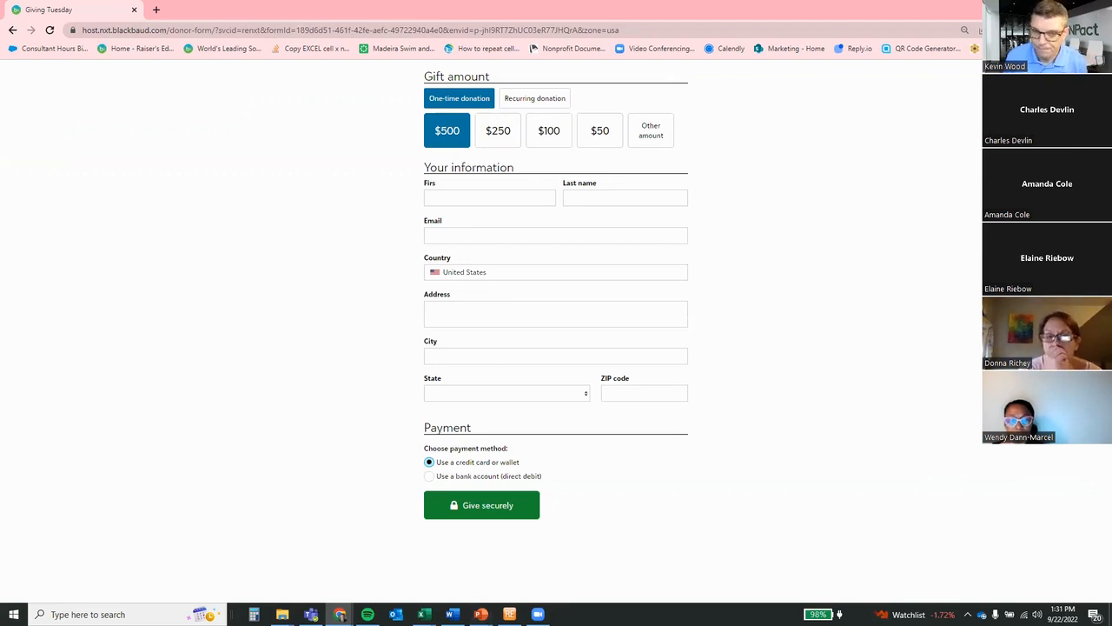
- Switch to the running PowerPoint slide show and advance from the "Creating a form" slide to the "Fun Fact" slide
mouse_move(480, 611)
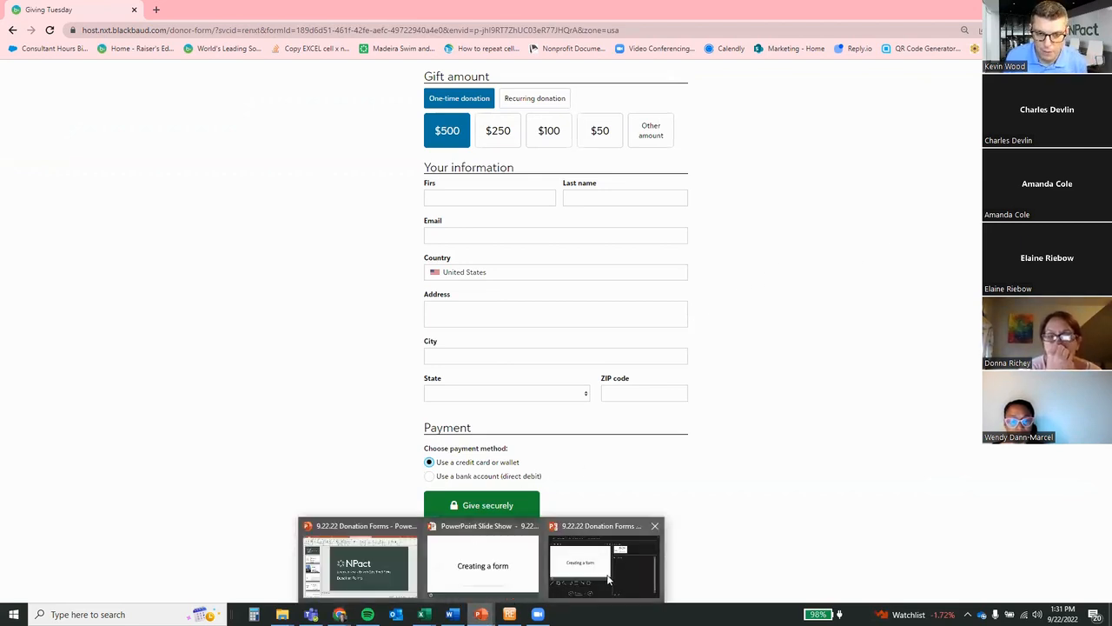
left_click(514, 570)
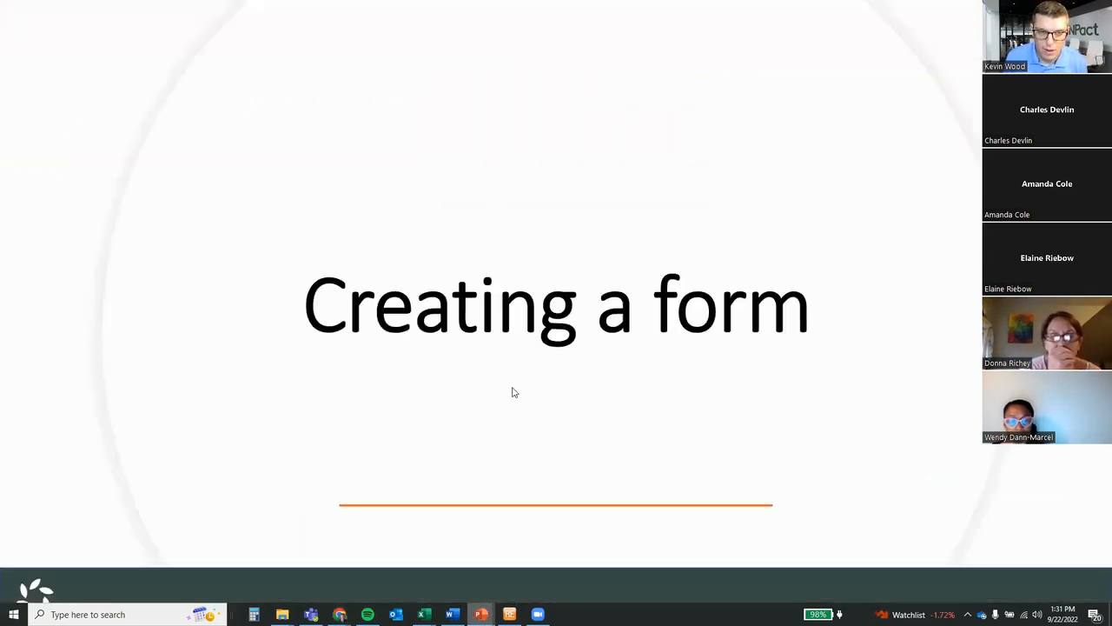
left_click(948, 290)
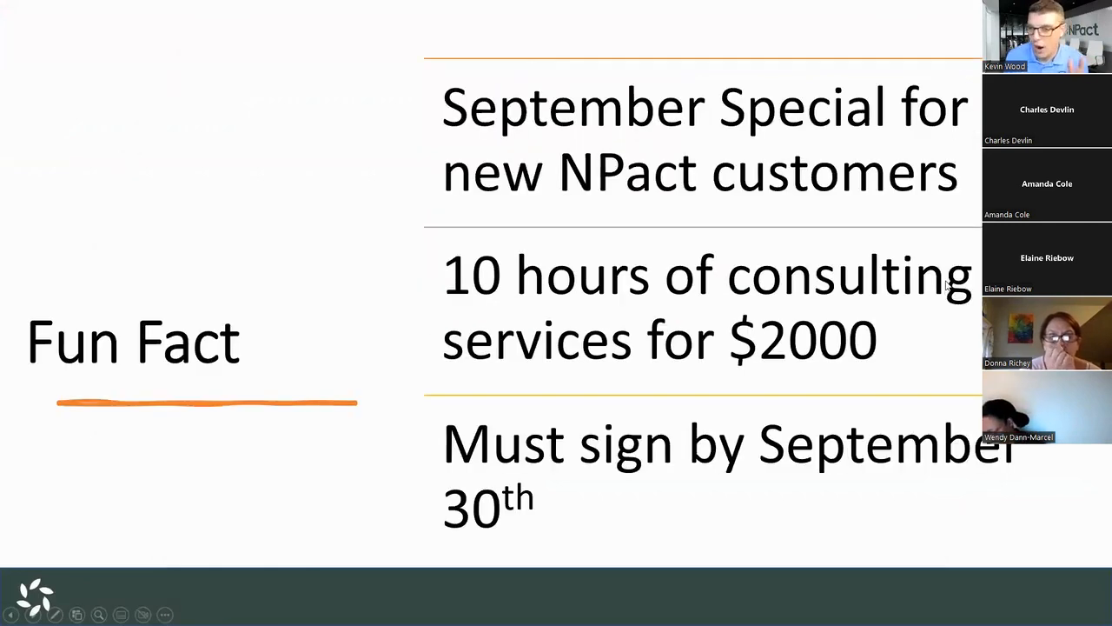